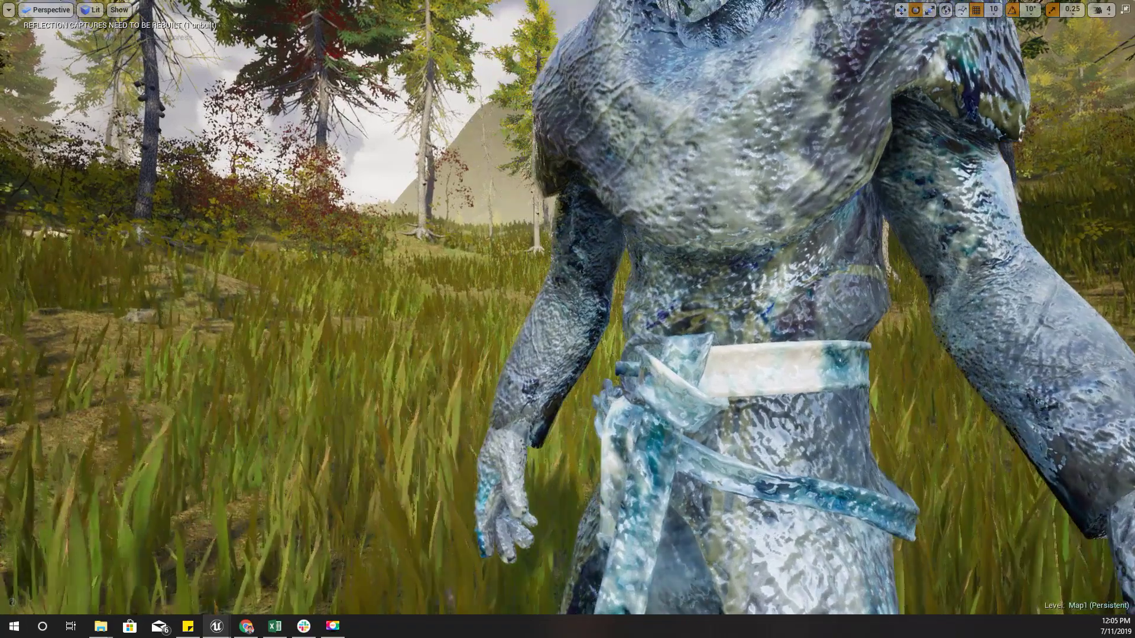
Step: Examine the ice-covered knight in the viewport, from the torso and belt up close to the whole figure
right_drag(627, 366, 686, 376)
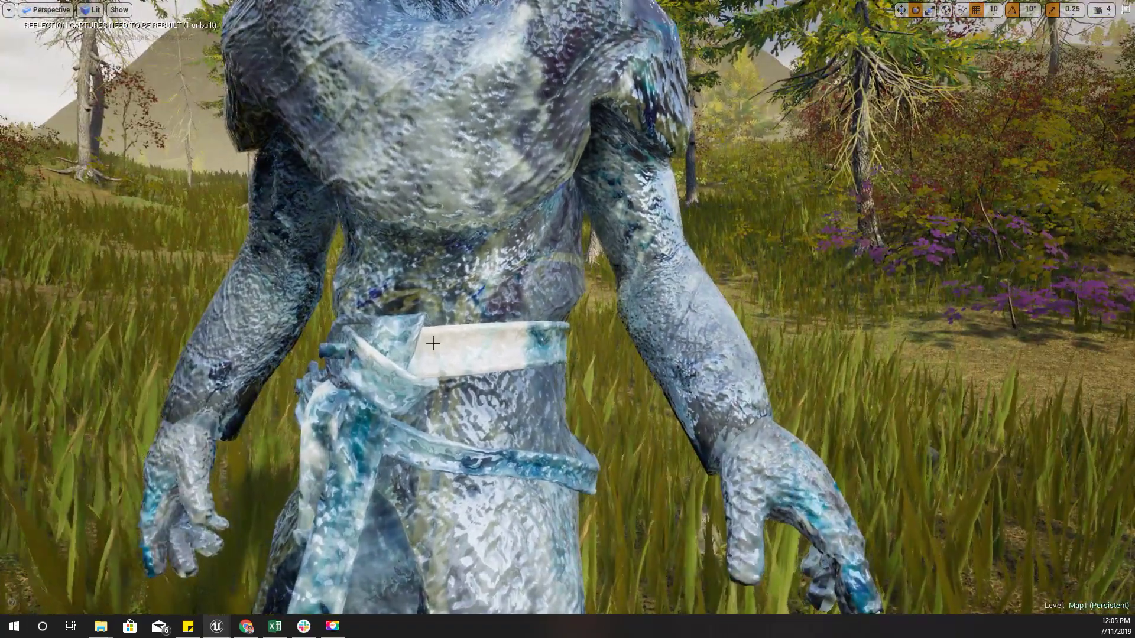
middle_drag(685, 376, 701, 308)
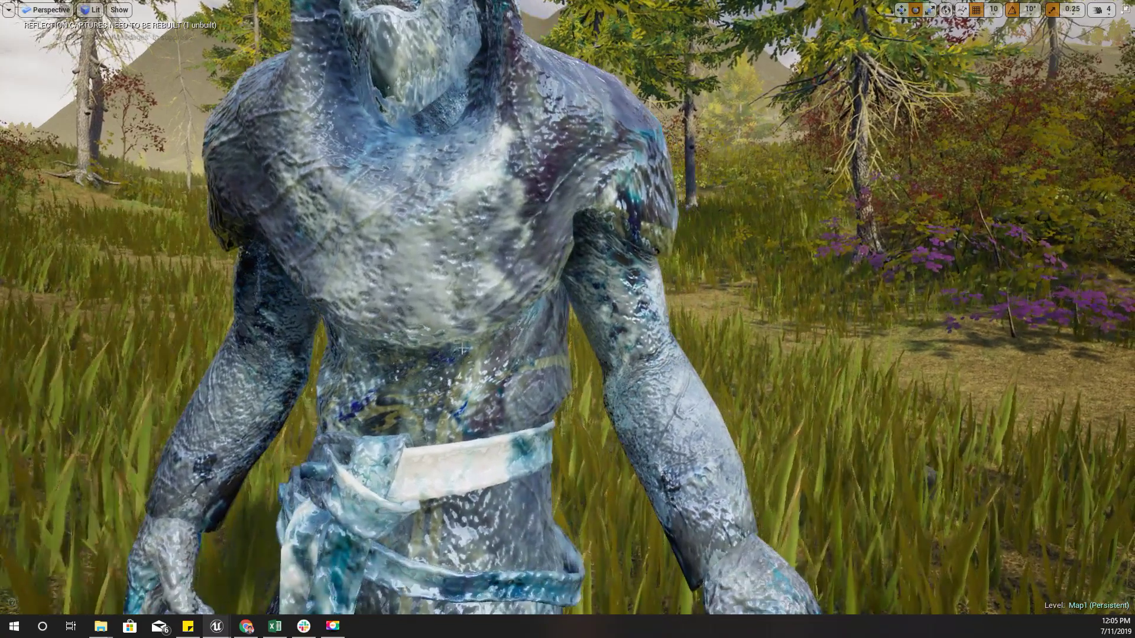
right_drag(701, 308, 645, 395)
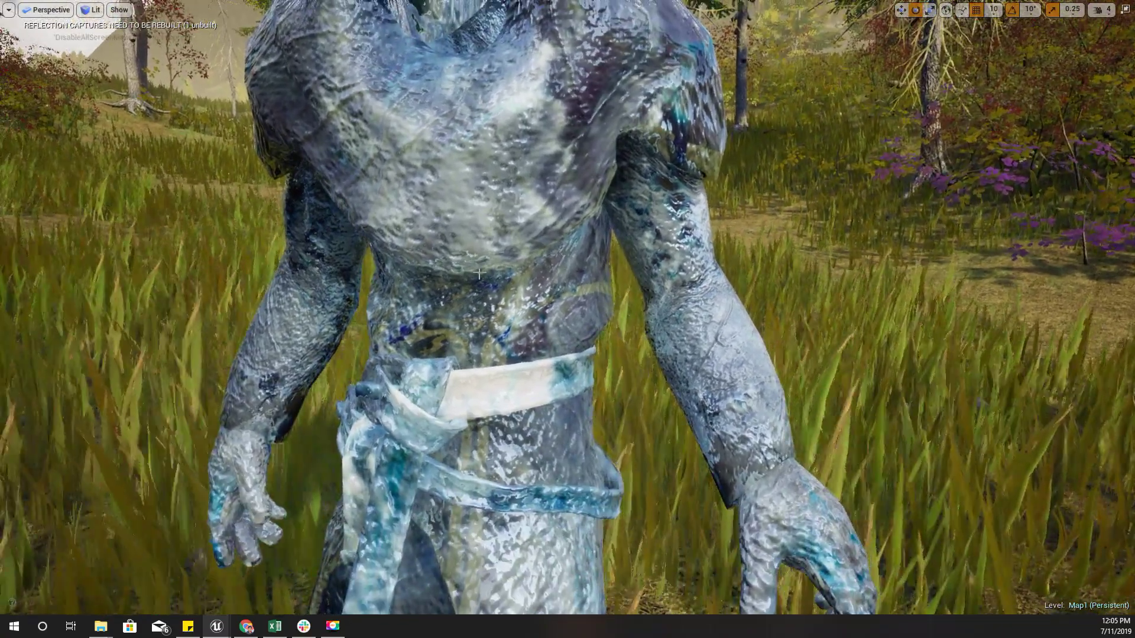
key(s)
key(w)
key(s)
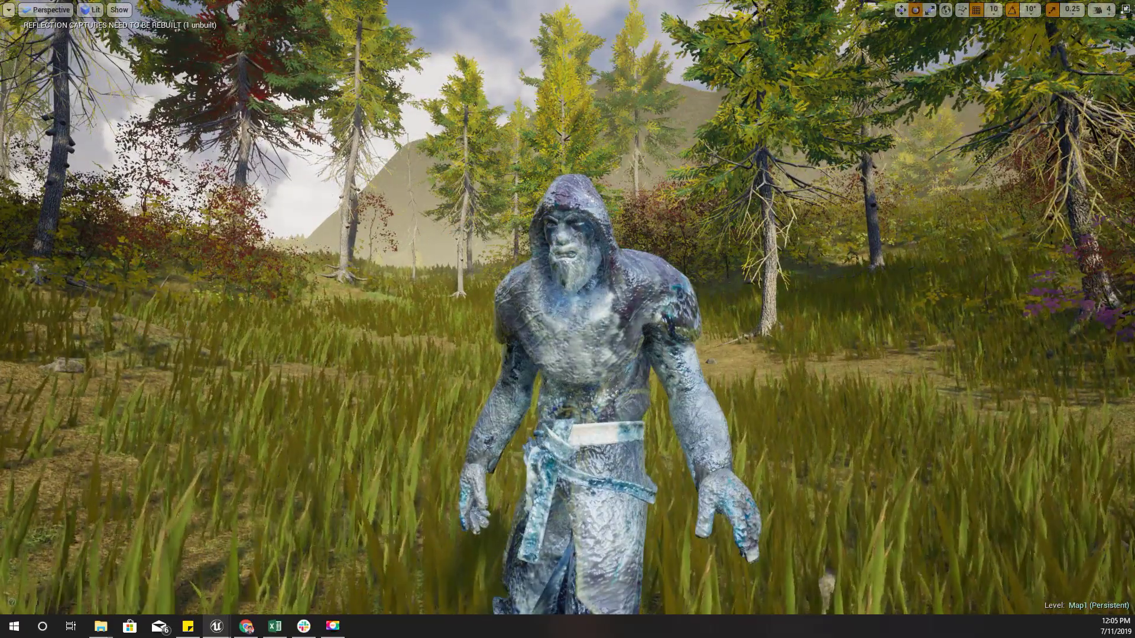
key(F10)
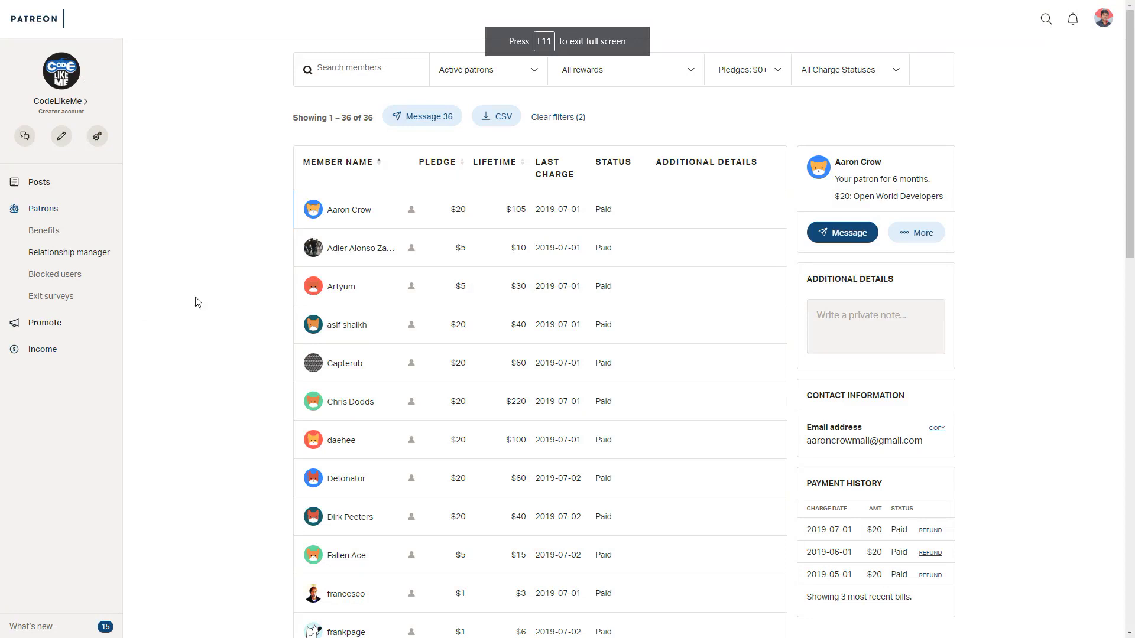
Step: Switch to Patreon and look through the list of active patrons in the Relationship manager
scroll(212, 270, down, 8)
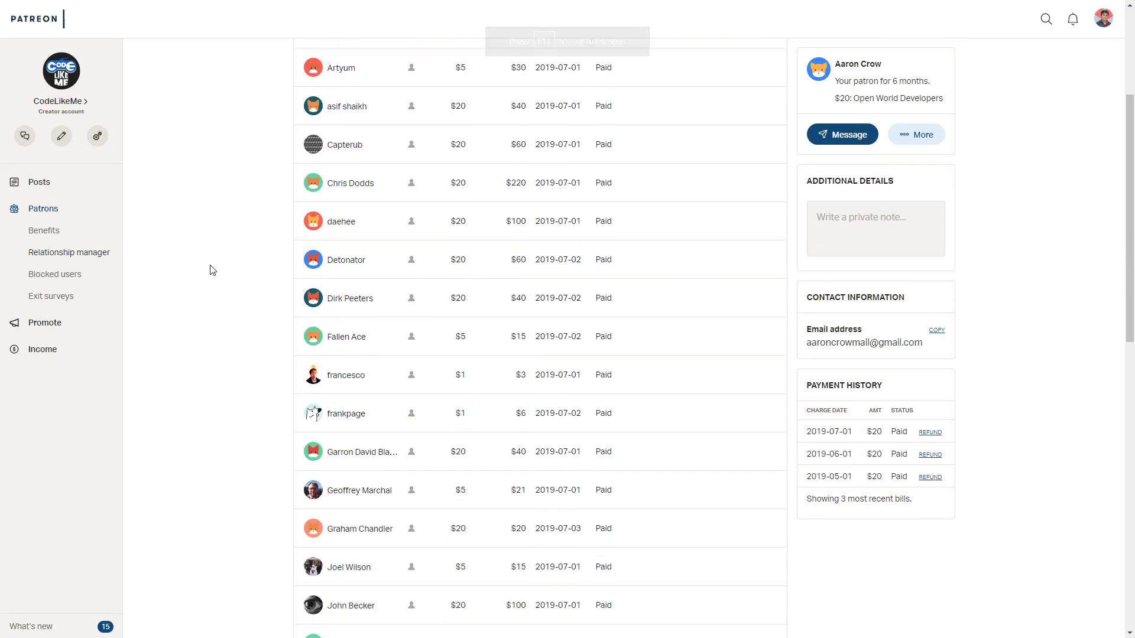
scroll(208, 270, down, 7)
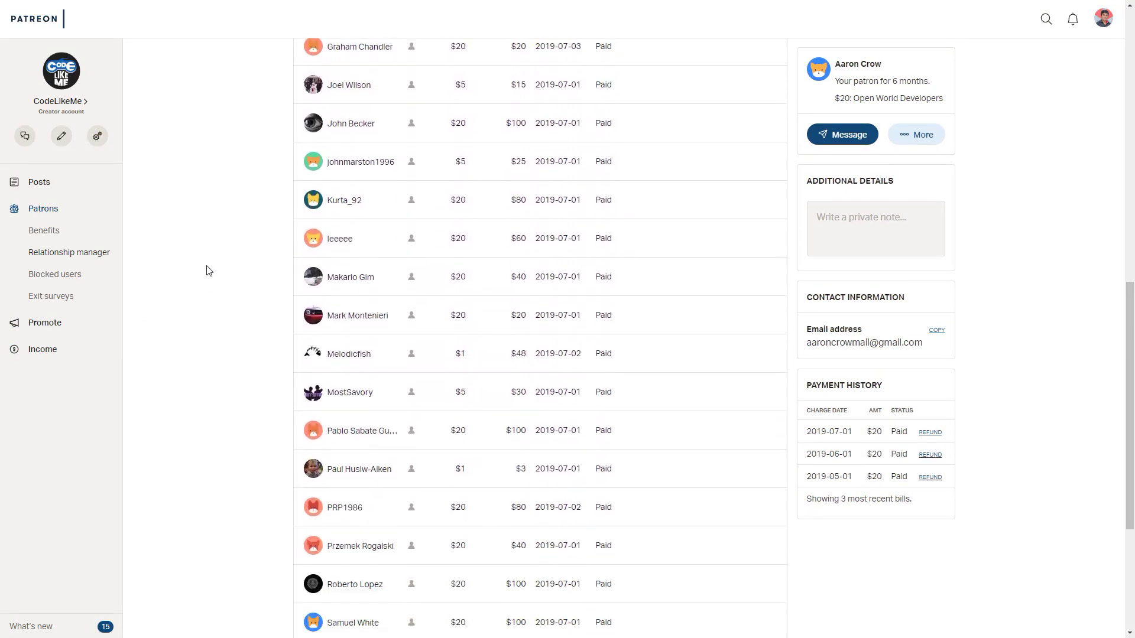
scroll(208, 270, down, 2)
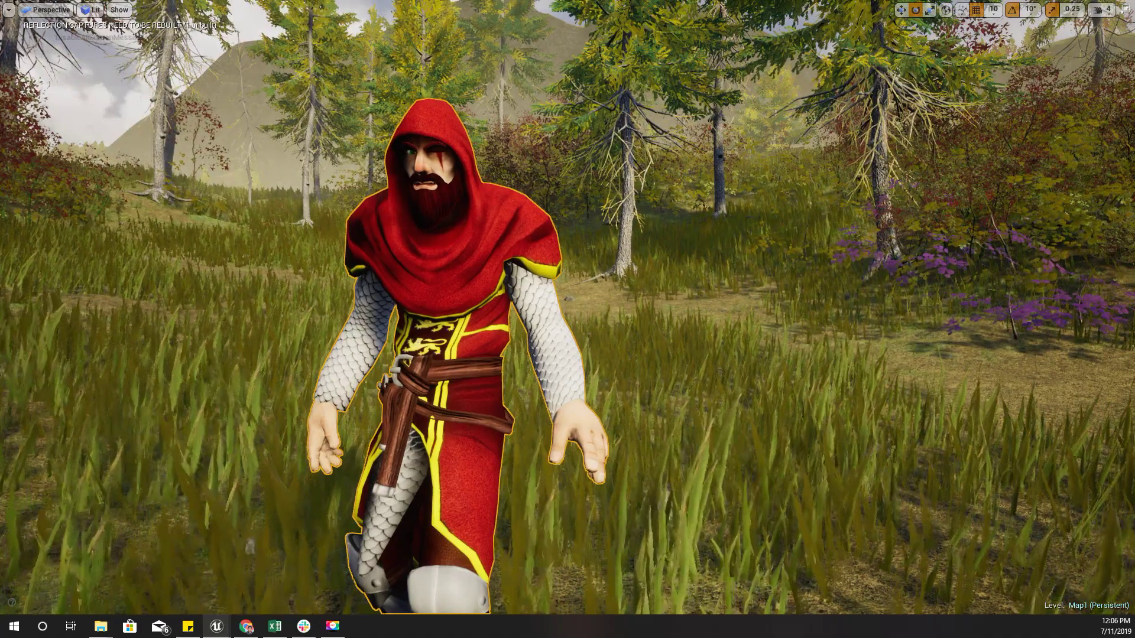
Step: Locate the standing knight's Knight_MAT material among the project assets and duplicate it as Knight_MAT_Iced
right_drag(228, 325, 207, 373)
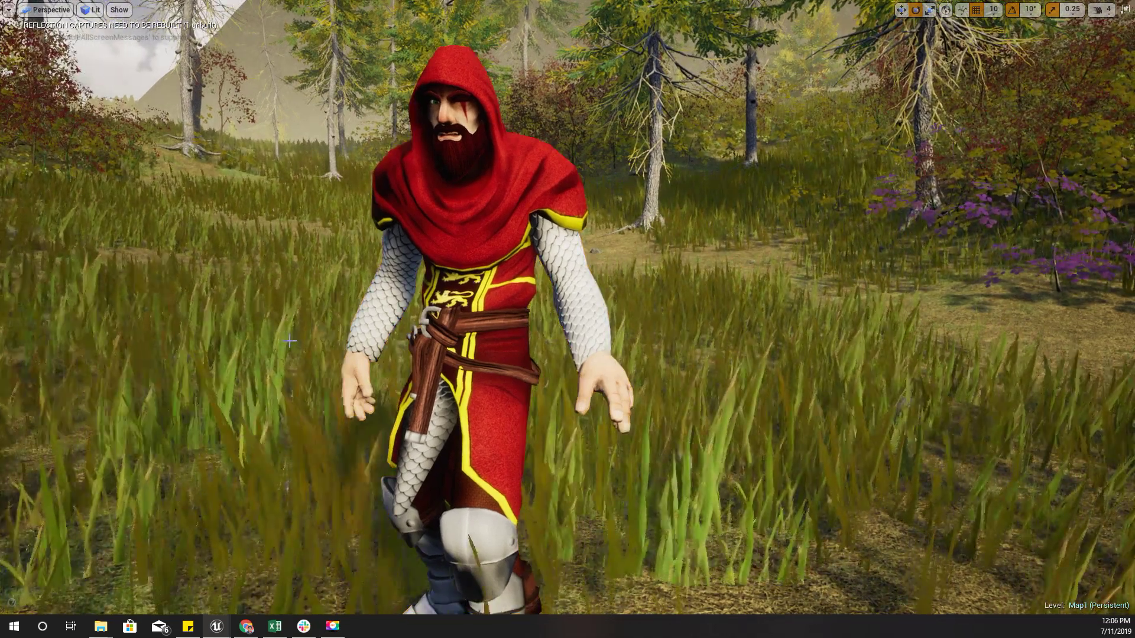
key(F11)
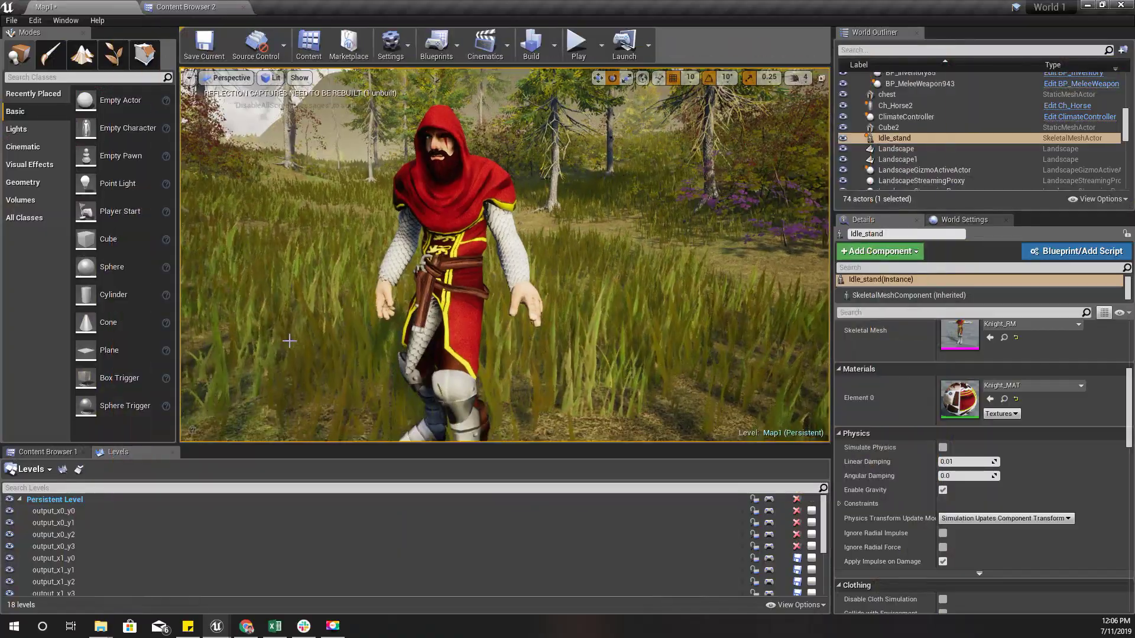
click(1004, 399)
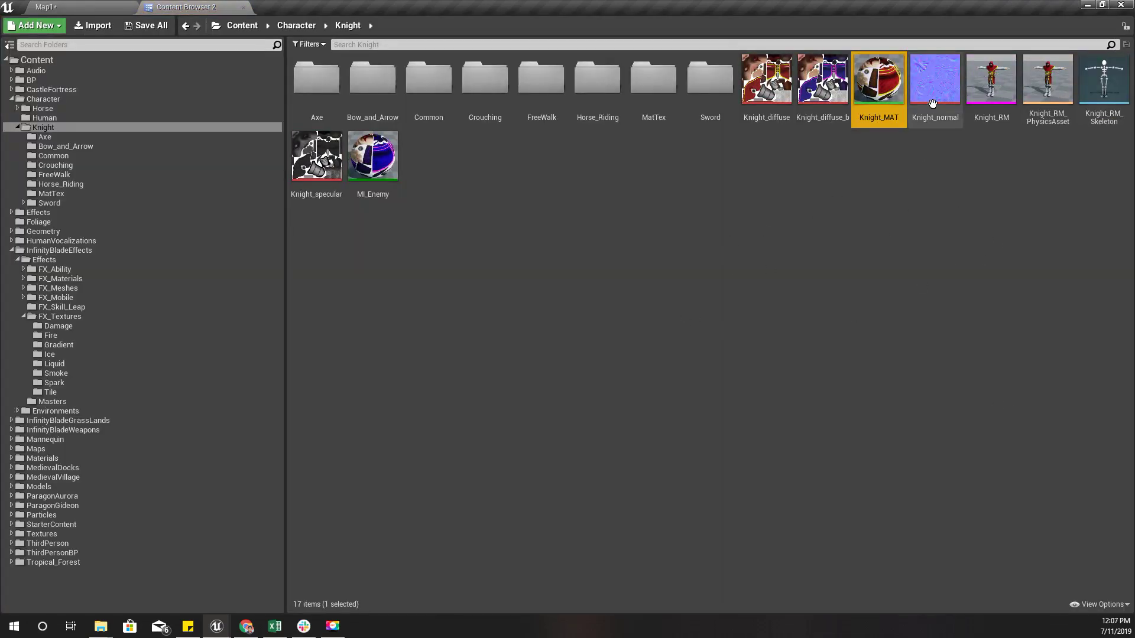
mouse_move(868, 89)
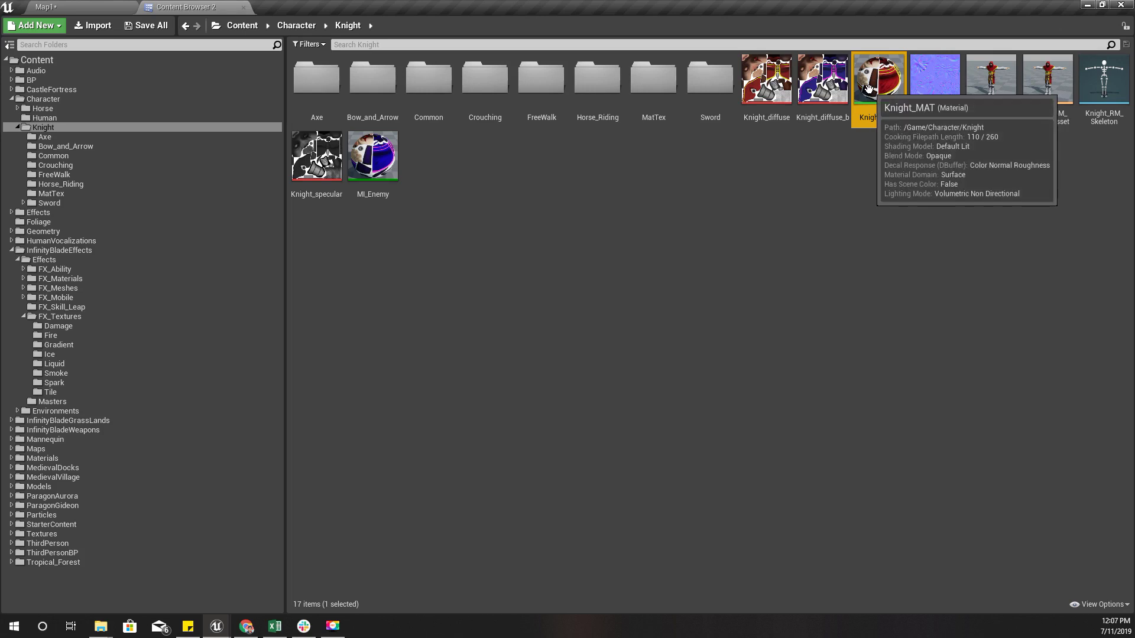
key(ctrl+w)
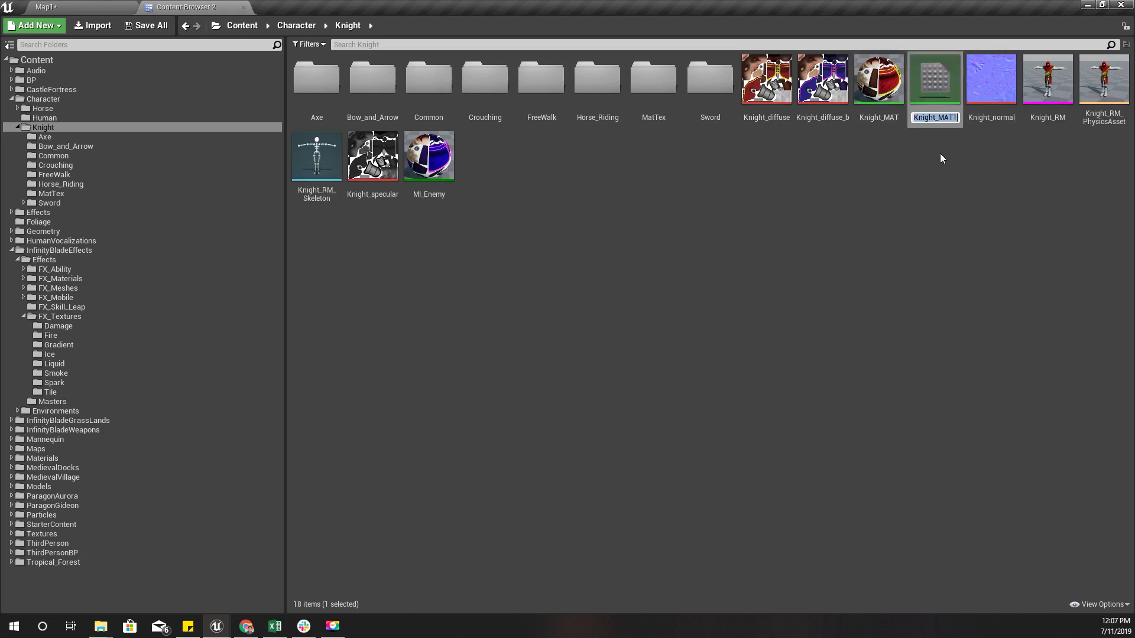
key(Right)
key(BackSpace)
text(_Iced)
key(Return)
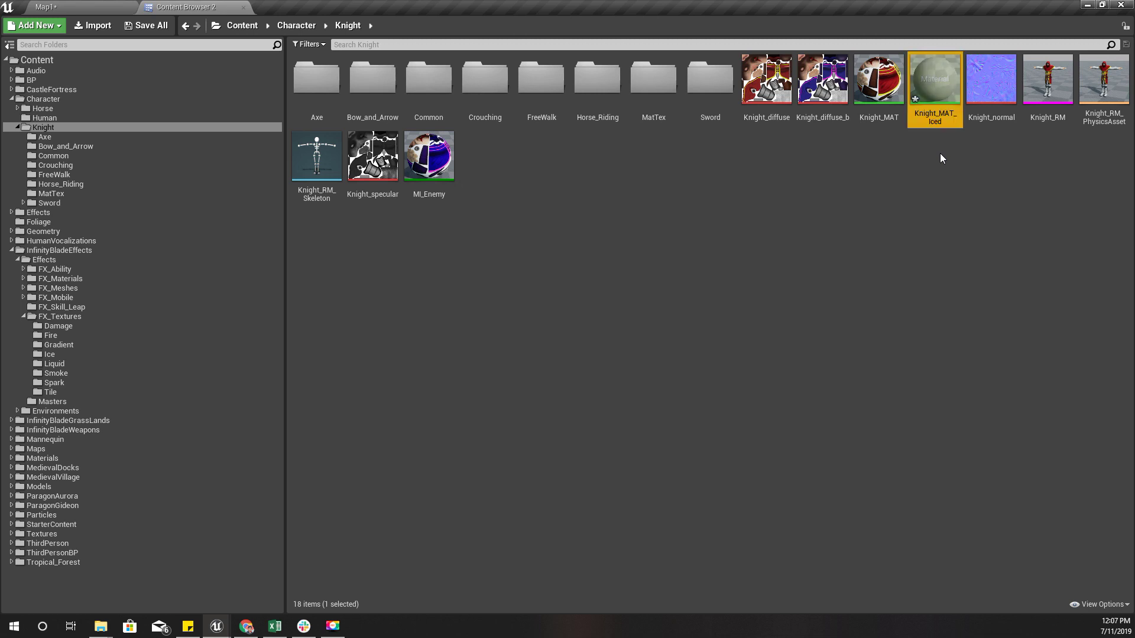
Step: Create a material instance of Knight_MAT_Iced, keep its default name, and assign it to Element 0 of the Idle_stand actor
right_click(913, 88)
click(963, 99)
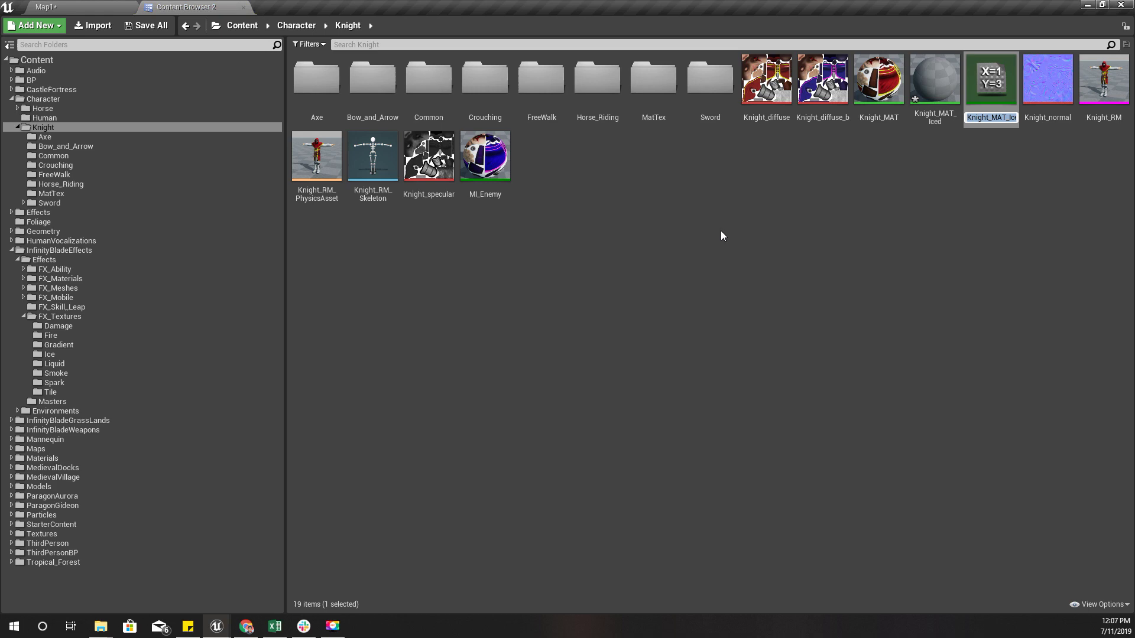
key(Return)
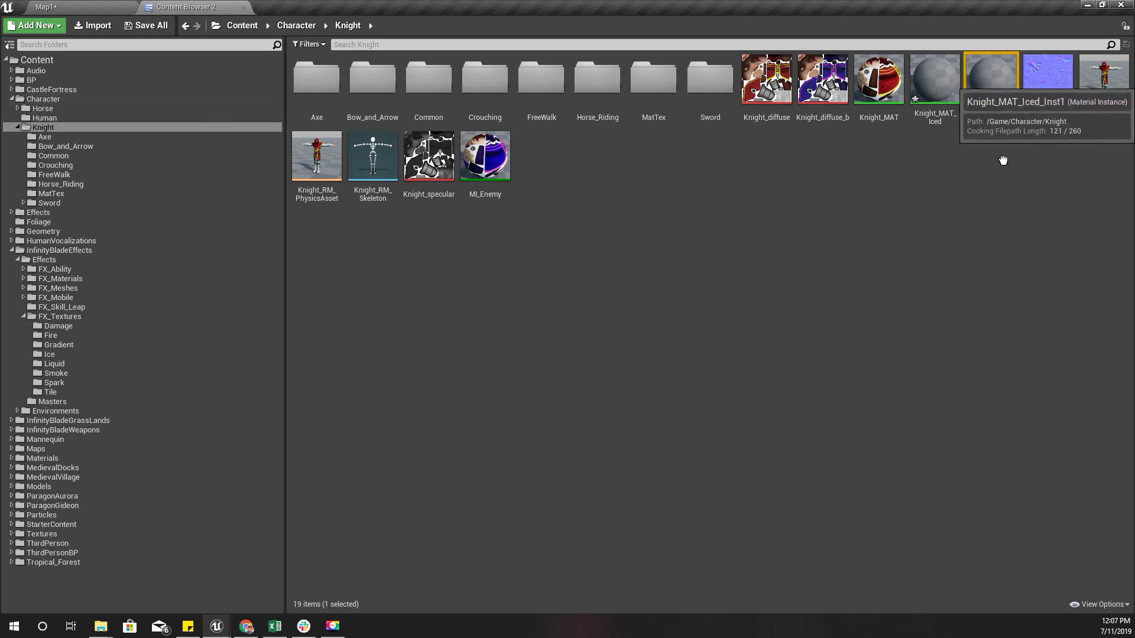
drag(991, 89, 964, 404)
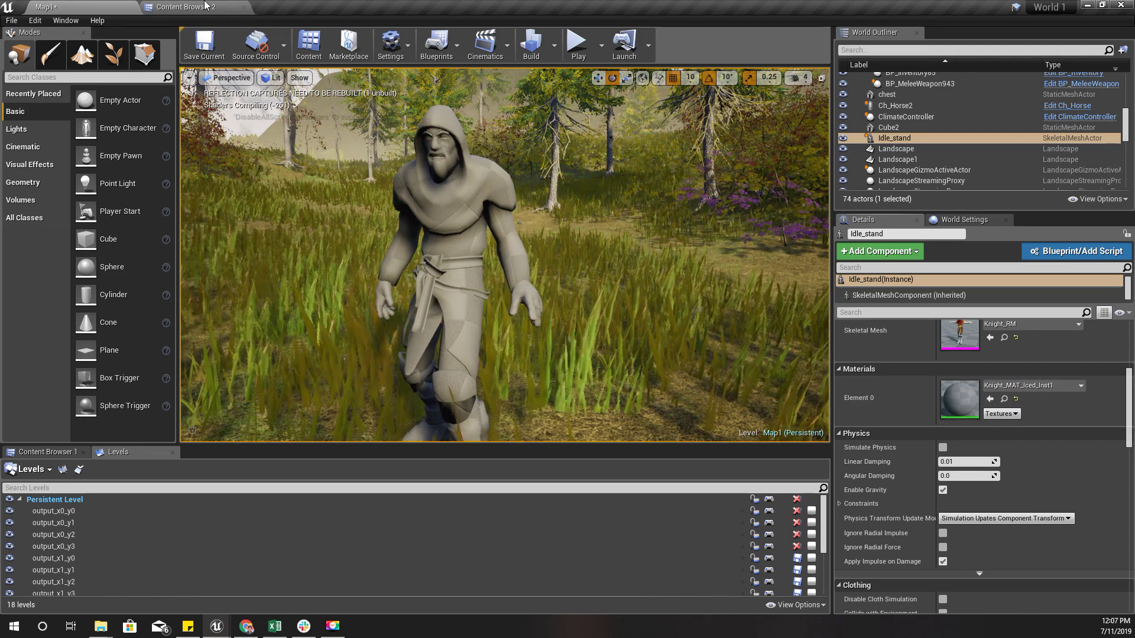
Step: Open the Knight_MAT_Iced material for editing
click(200, 6)
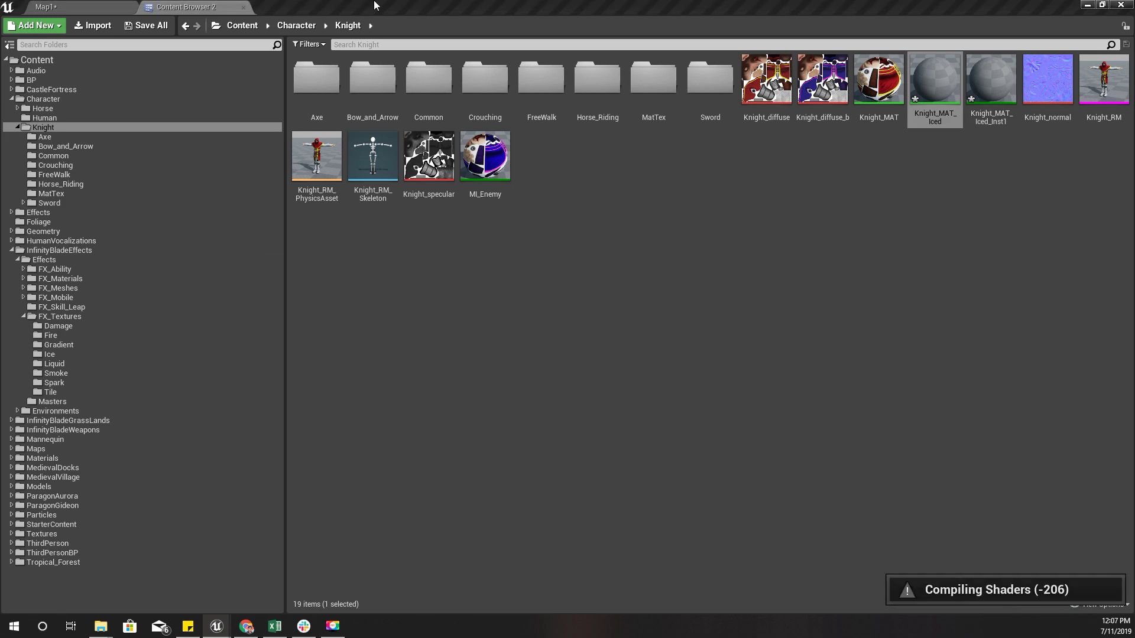
drag(376, 2, 378, 2)
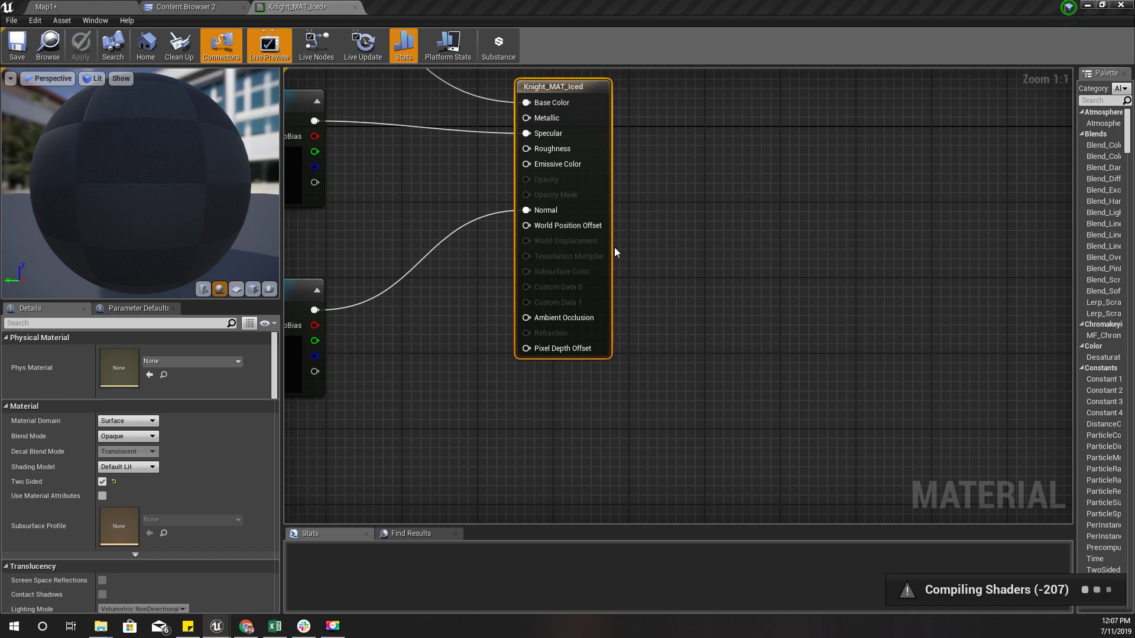
Step: Inspect the T_Ice_Shard_Tiled_D and T_JaggedRockSnowy_01_D textures in the Infinity Blade effects Ice folder
click(187, 7)
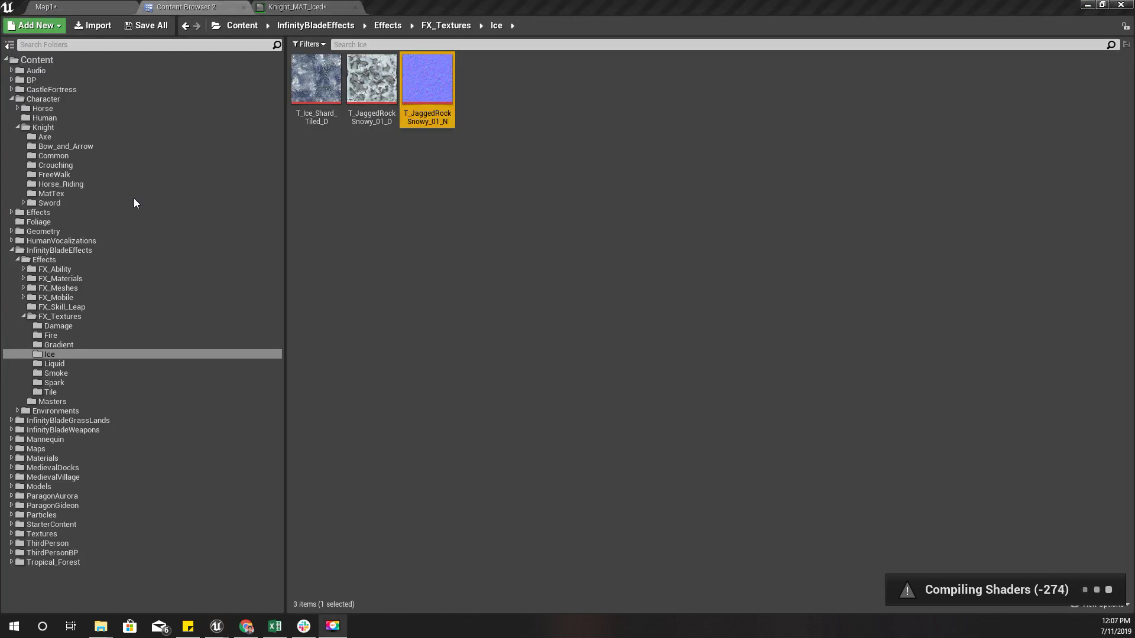
double_click(316, 80)
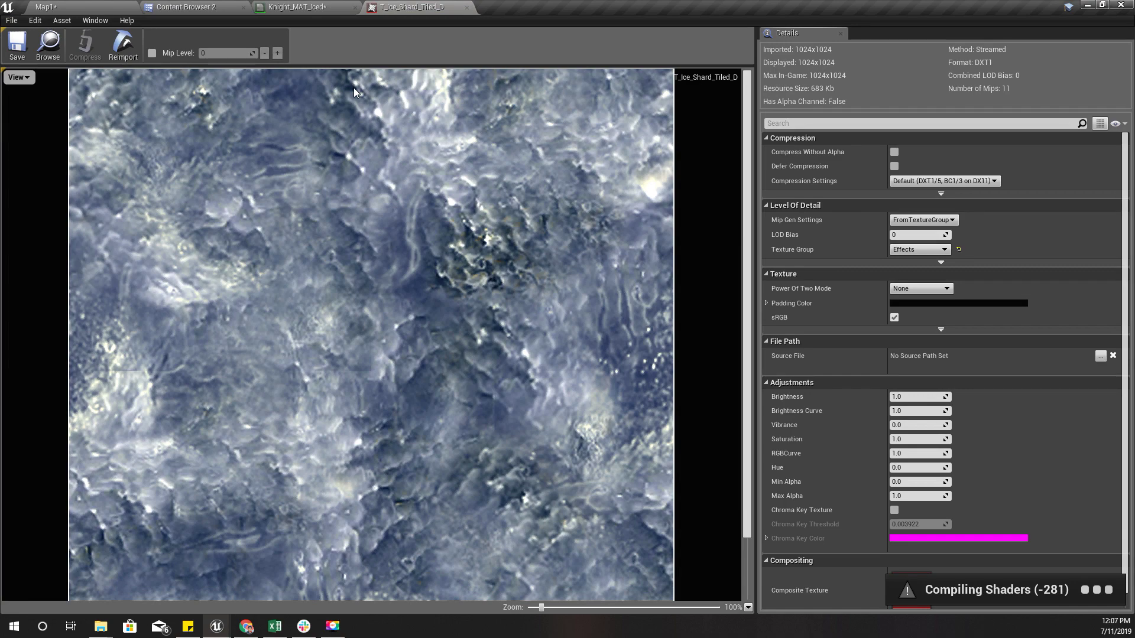
click(47, 7)
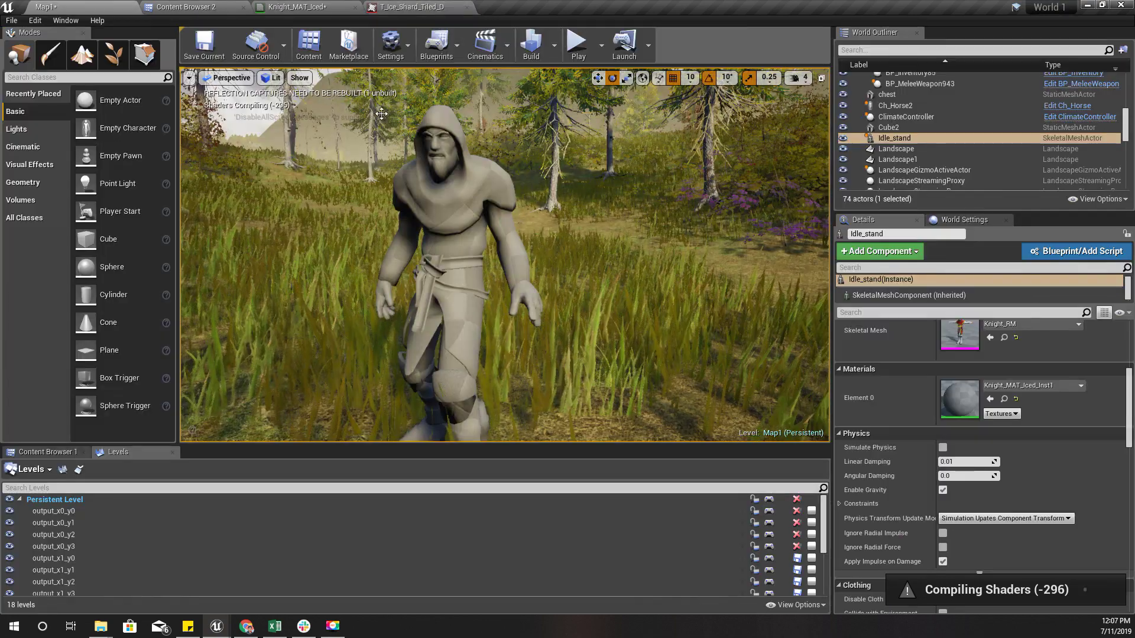
key(ctrl+b)
click(384, 76)
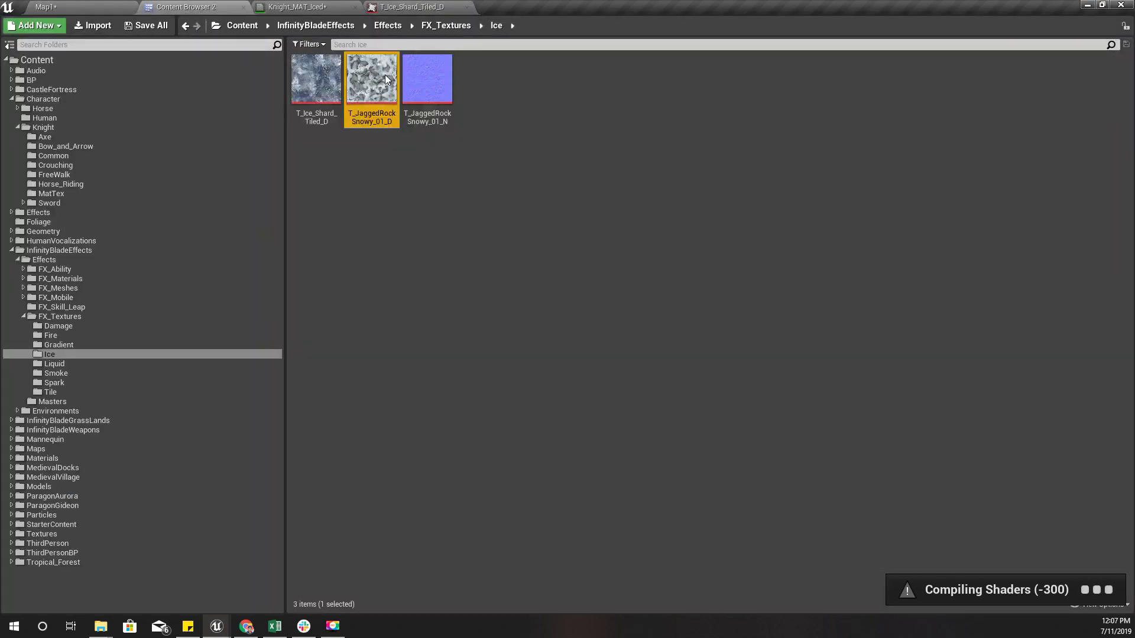
double_click(385, 74)
click(466, 7)
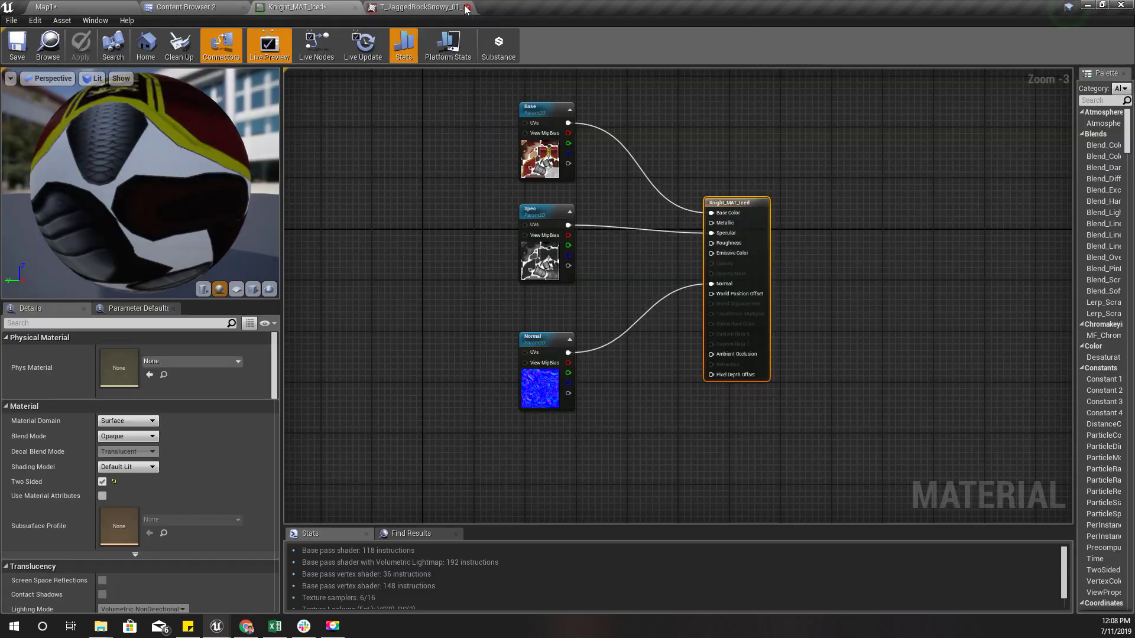
click(466, 7)
click(180, 7)
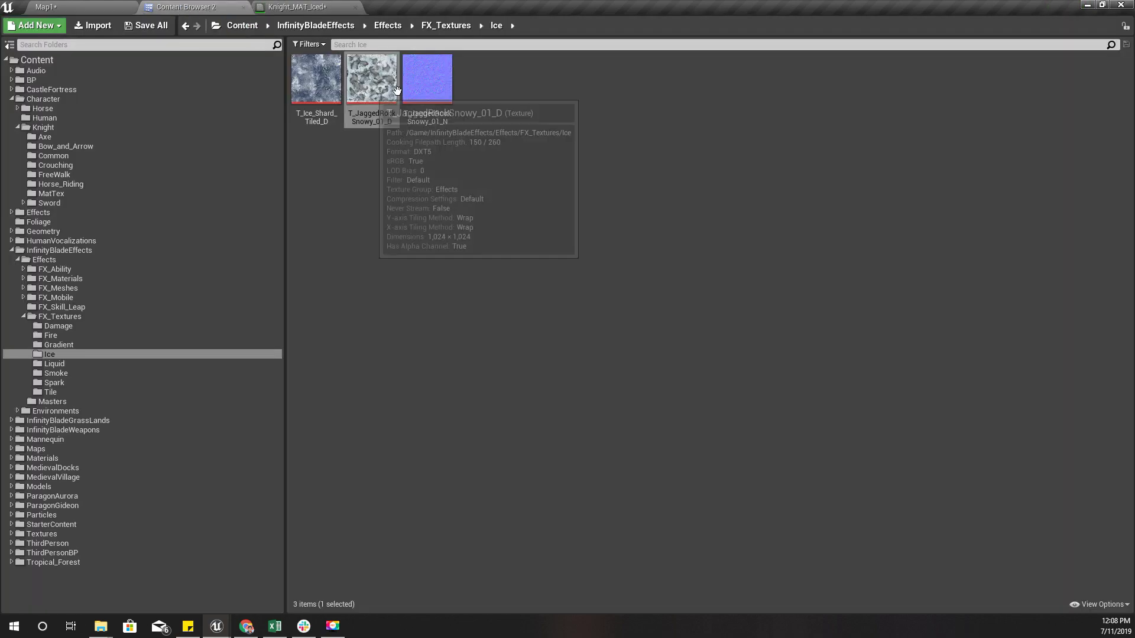
Step: Add all three Ice folder textures to the Knight_MAT_Iced graph and connect T_JaggedRockSnowy_01_N to the Normal input
click(424, 83)
shift+click(316, 86)
drag(316, 86, 400, 443)
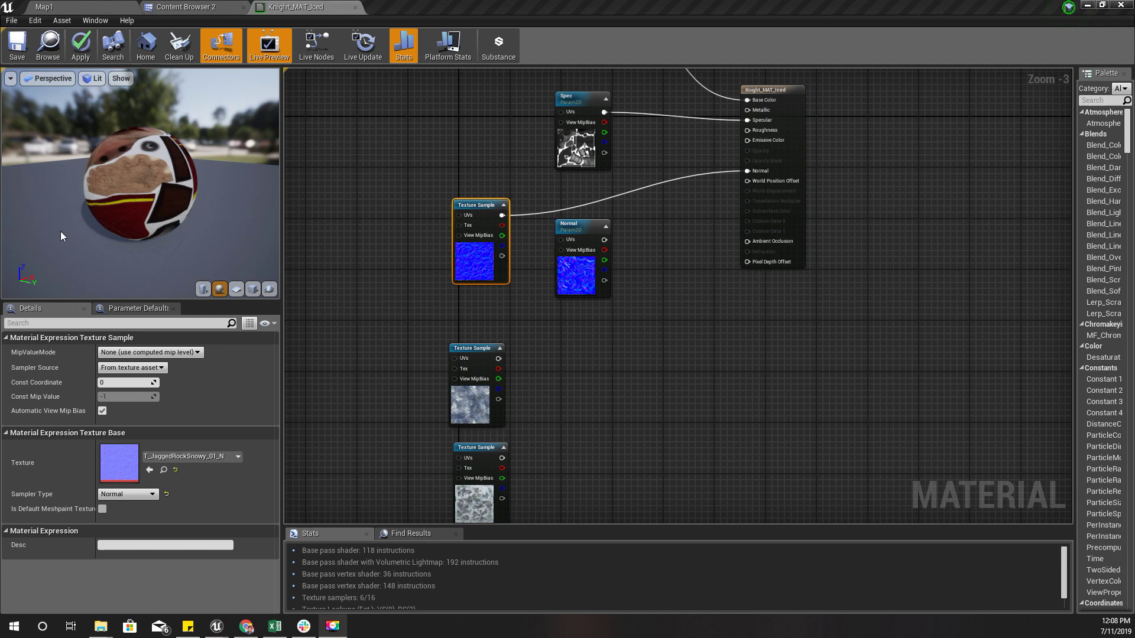
Step: Select the Knight_RM skeletal mesh among the assets and use it as the preview mesh for Knight_MAT_Iced
drag(147, 195, 133, 172)
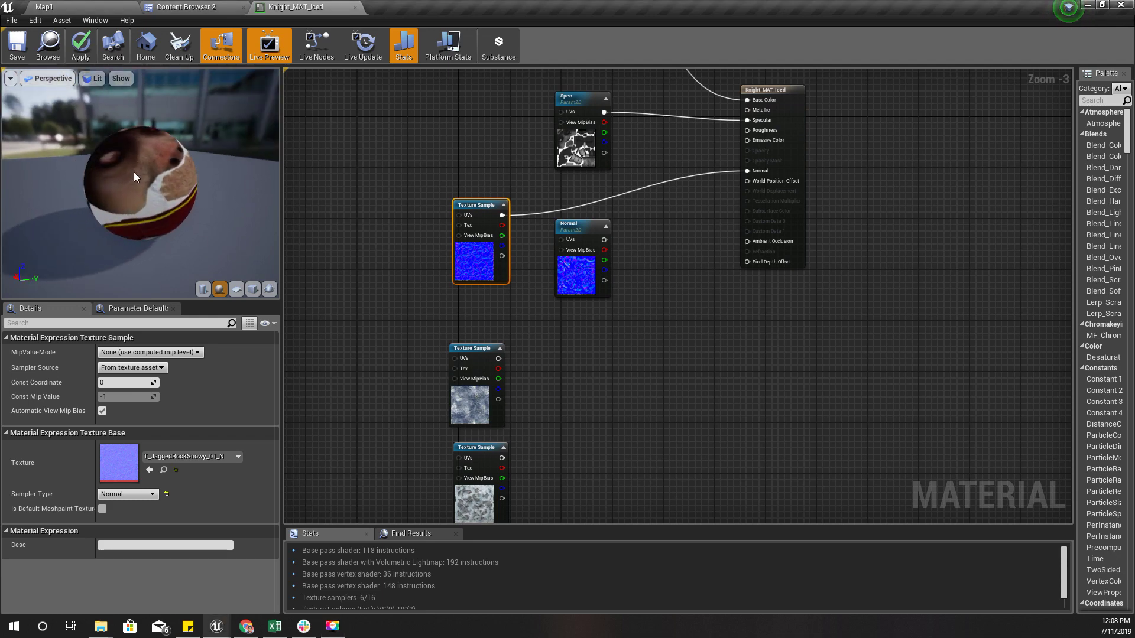
click(191, 6)
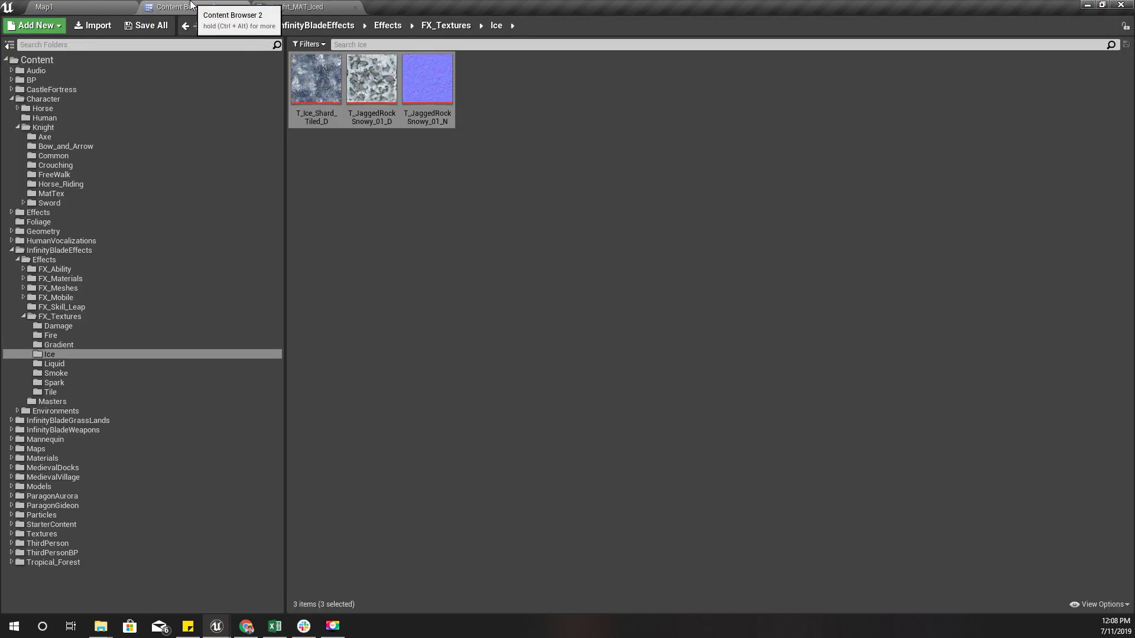
click(65, 5)
click(1005, 338)
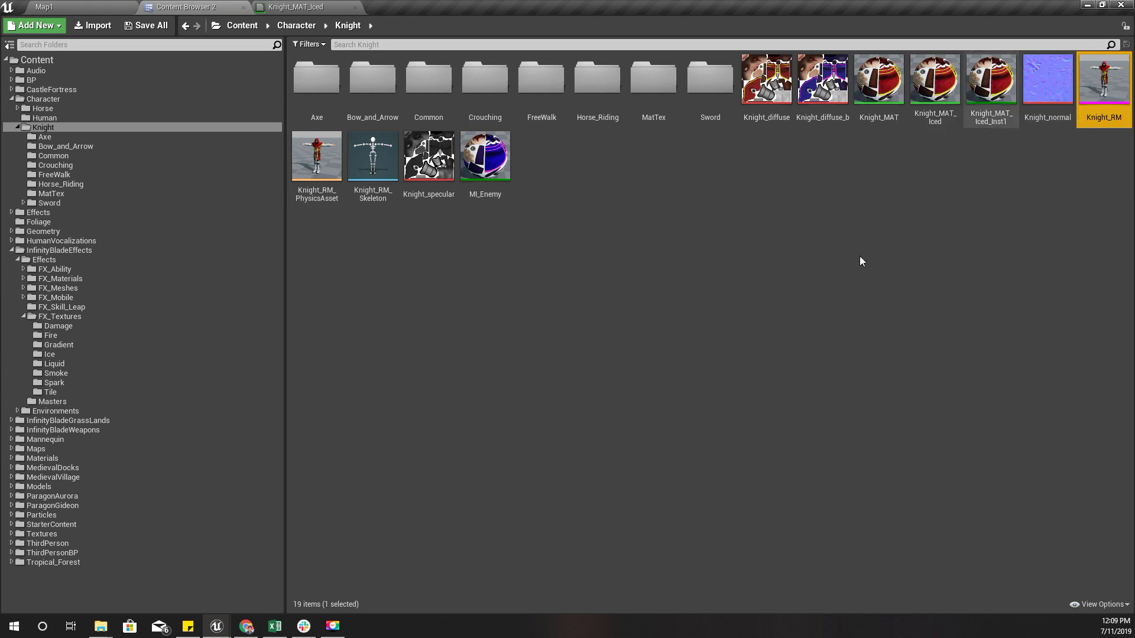
click(310, 7)
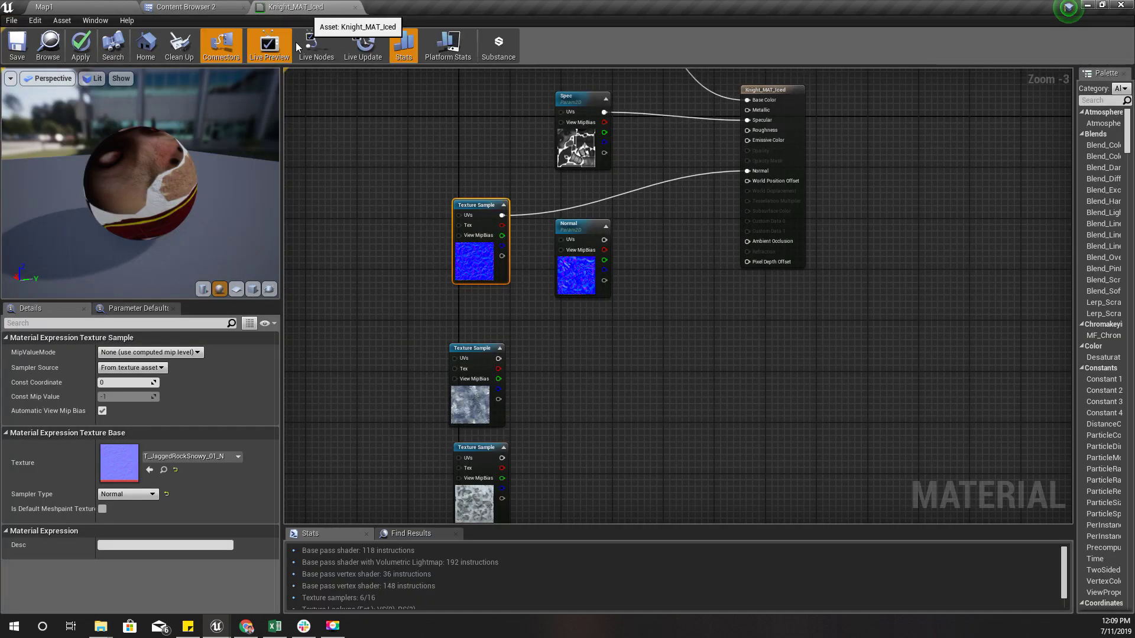
click(269, 290)
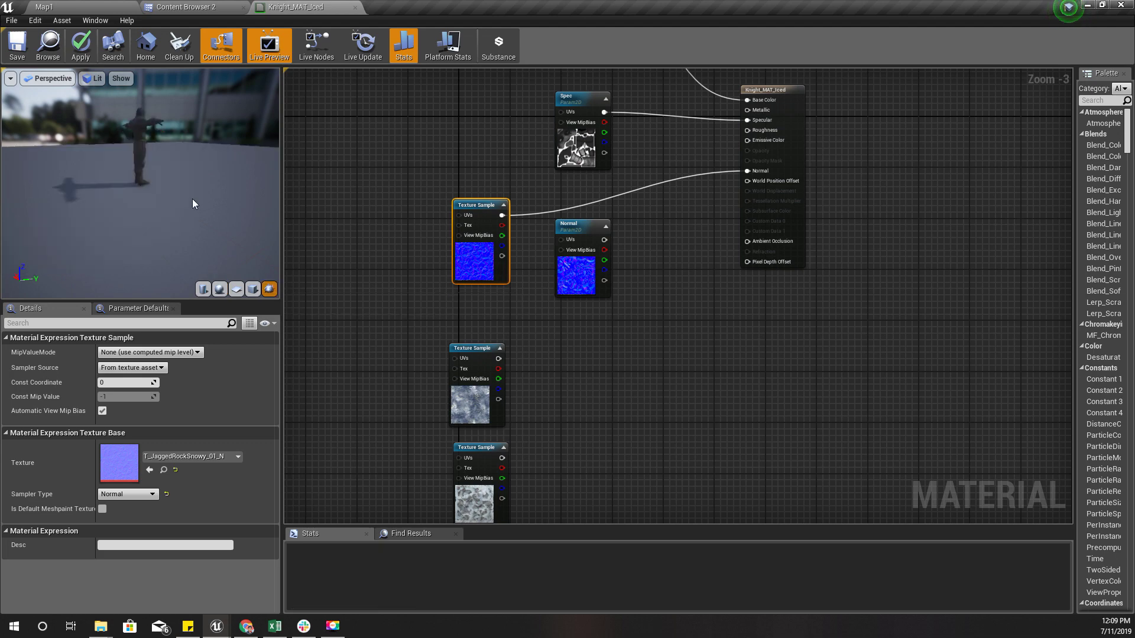
Step: Frame the knight's hooded head and upper body in the material preview and widen the preview area
drag(189, 187, 185, 188)
right_drag(190, 187, 195, 176)
mouse_move(195, 176)
mouse_down()
mouse_move(172, 185)
mouse_move(195, 176)
mouse_up()
middle_drag(195, 177, 195, 201)
scroll(132, 180, up, 5)
scroll(136, 179, down, 4)
mouse_move(137, 179)
right_down()
mouse_move(133, 195)
mouse_move(139, 167)
right_up()
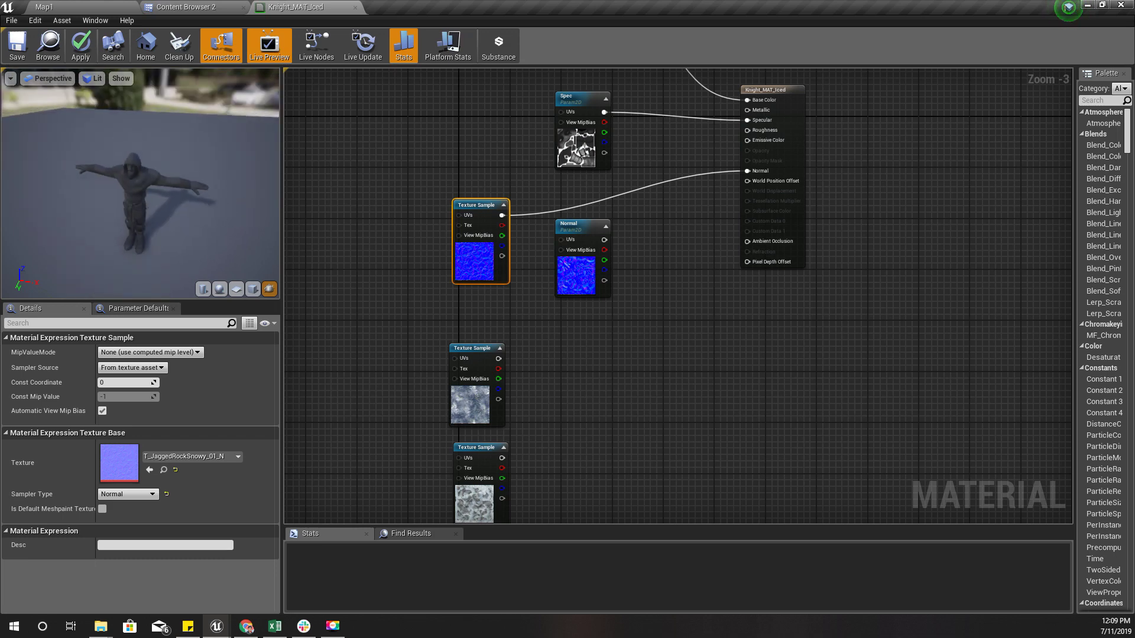
middle_drag(138, 167, 166, 203)
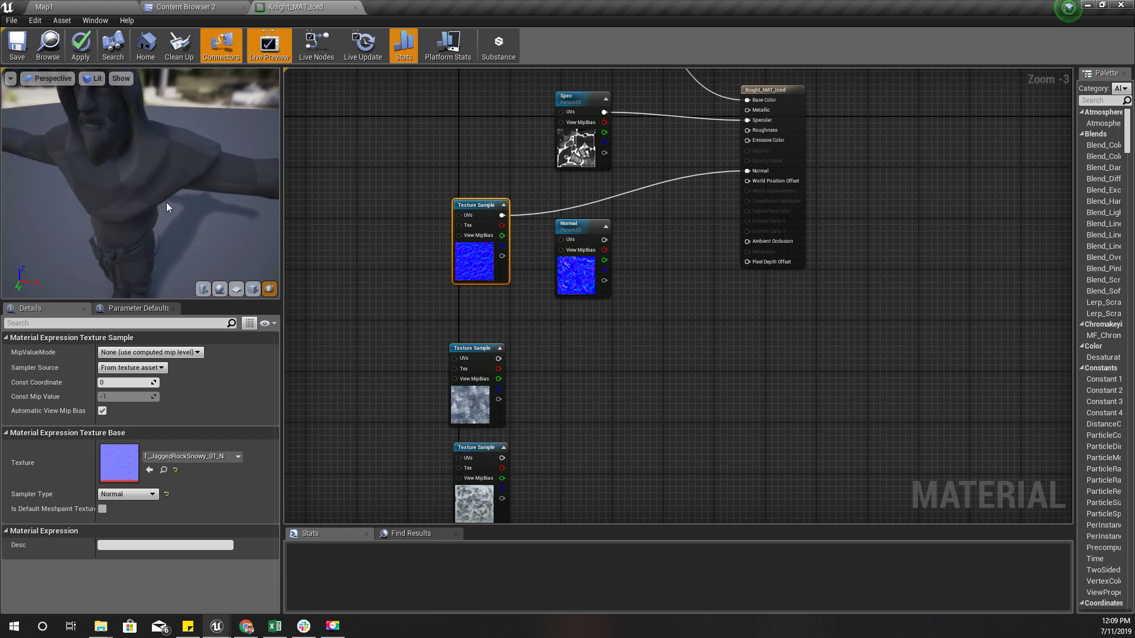
drag(166, 203, 169, 181)
mouse_move(169, 181)
middle_down()
mouse_move(184, 204)
mouse_move(168, 177)
middle_up()
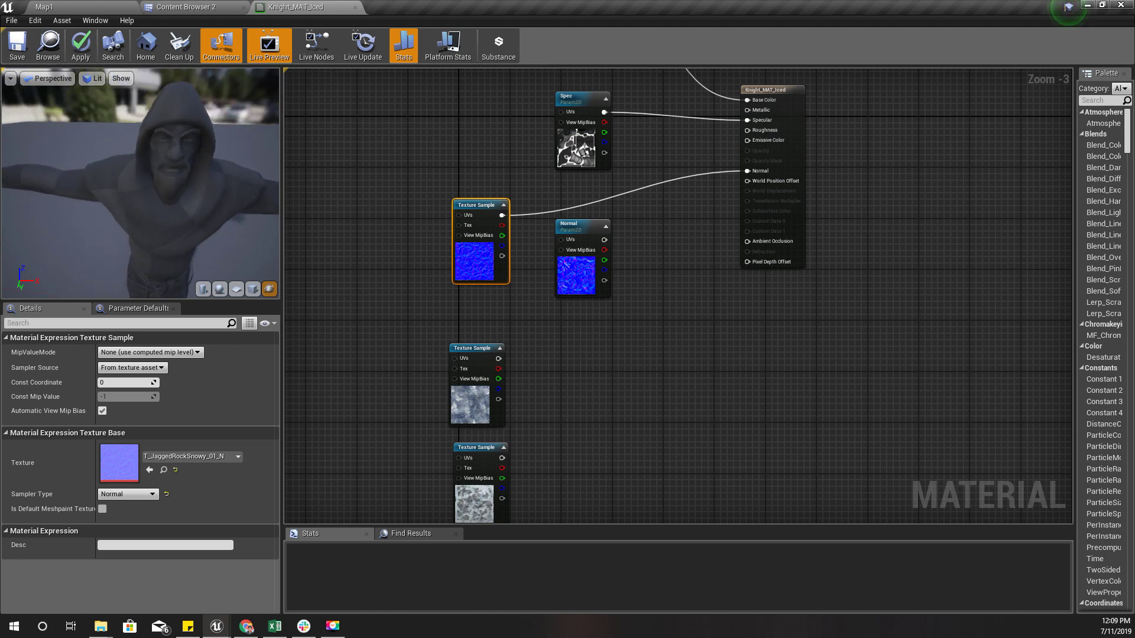
drag(282, 173, 337, 166)
right_drag(436, 145, 444, 286)
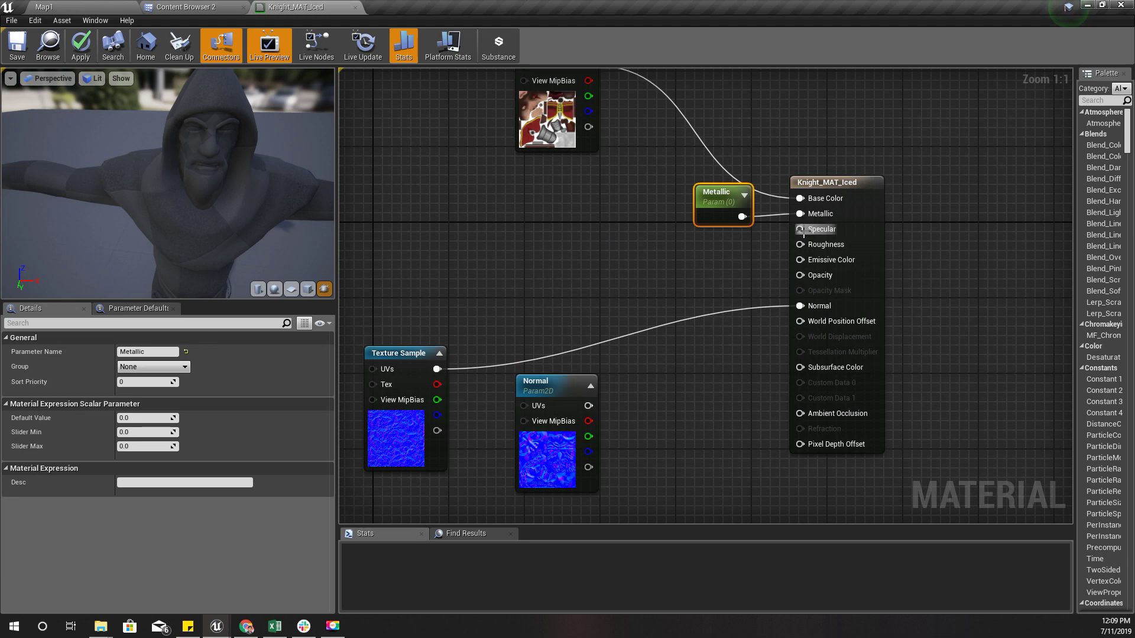
Step: Promote the material's Specular input to a scalar parameter named Specular with a default value of 0.5
click(814, 240)
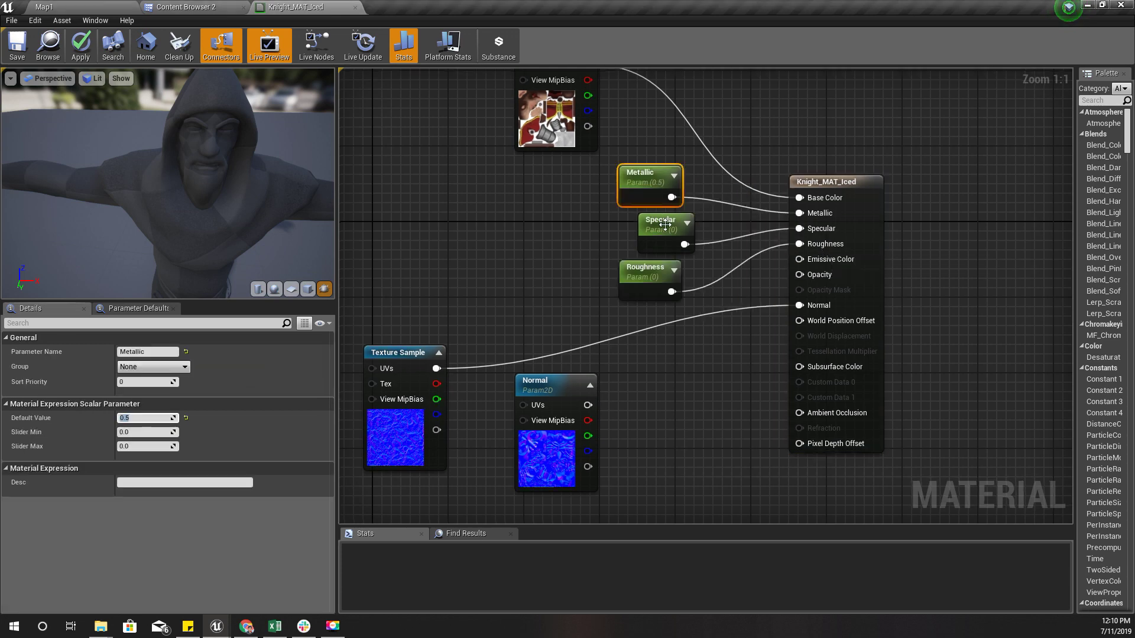
click(664, 223)
click(145, 418)
key(BackSpace)
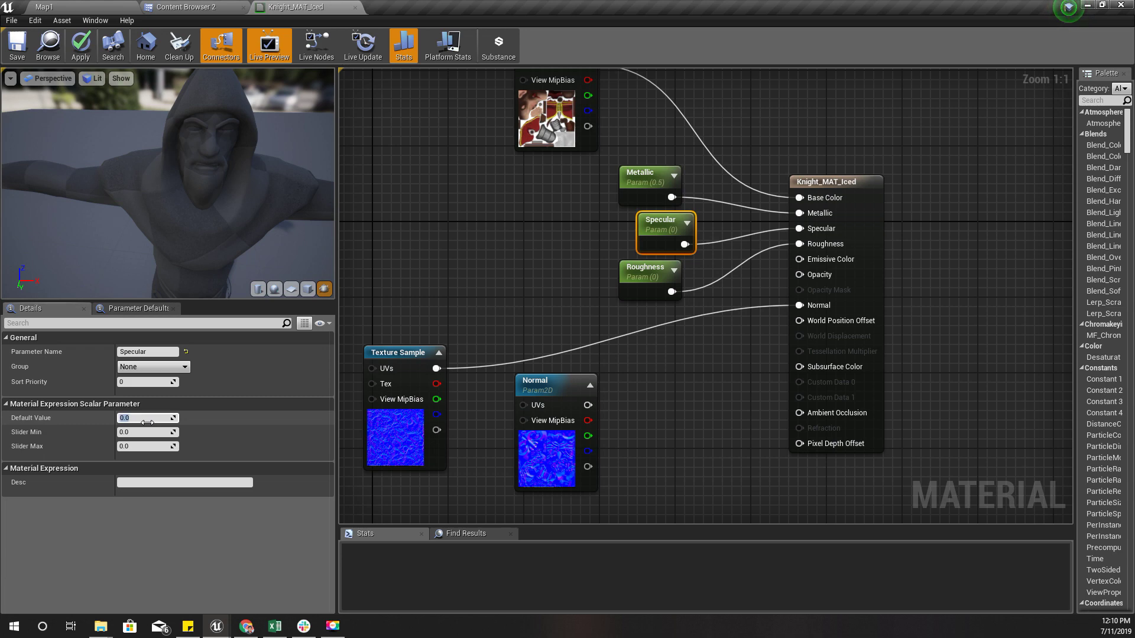
text(0.5)
key(Return)
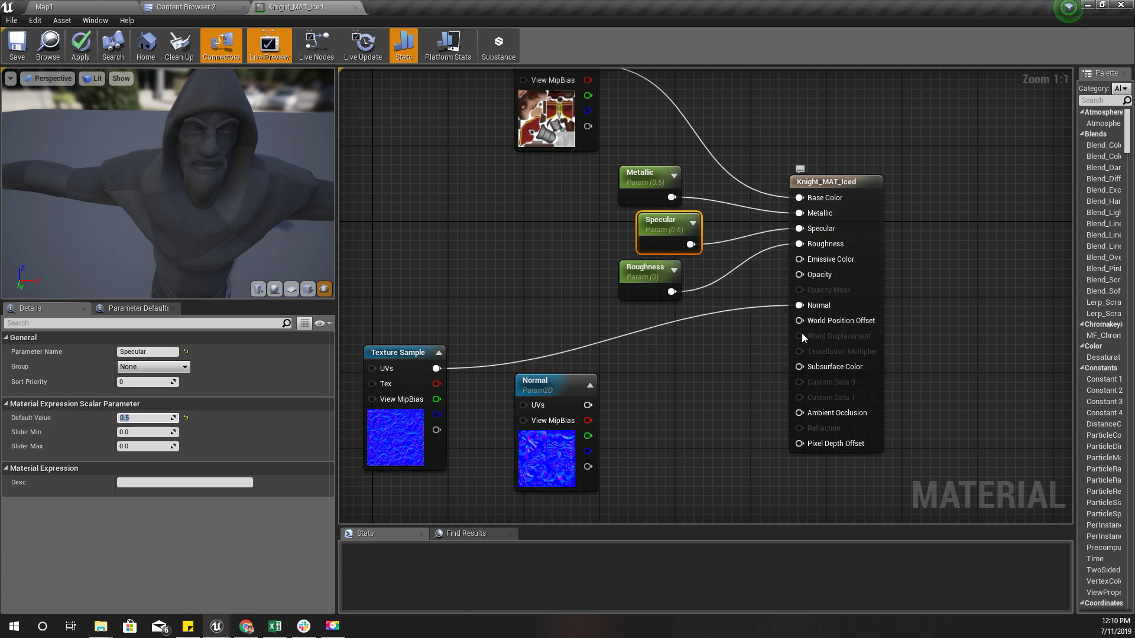
Step: Connect the T_Ice_Shard_Tiled_D sample to Subsurface Color and the T_JaggedRockSnowy_01_D sample to Base Color in place of the Base texture
right_drag(702, 372, 707, 376)
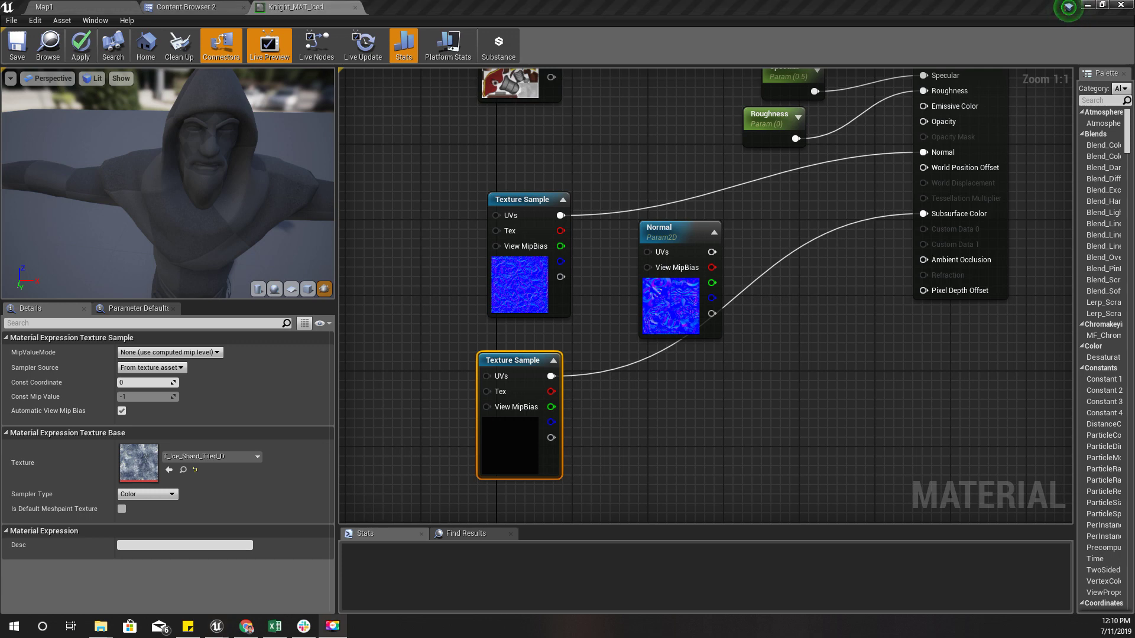
key(alt+Tab)
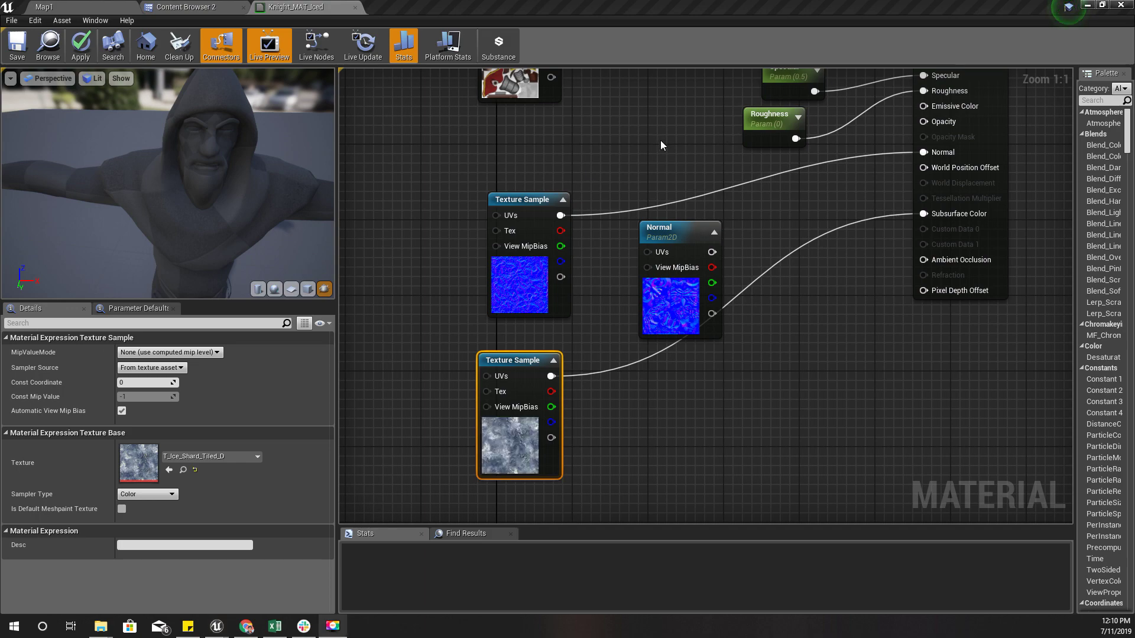
right_drag(661, 140, 659, 53)
right_drag(593, 405, 607, 315)
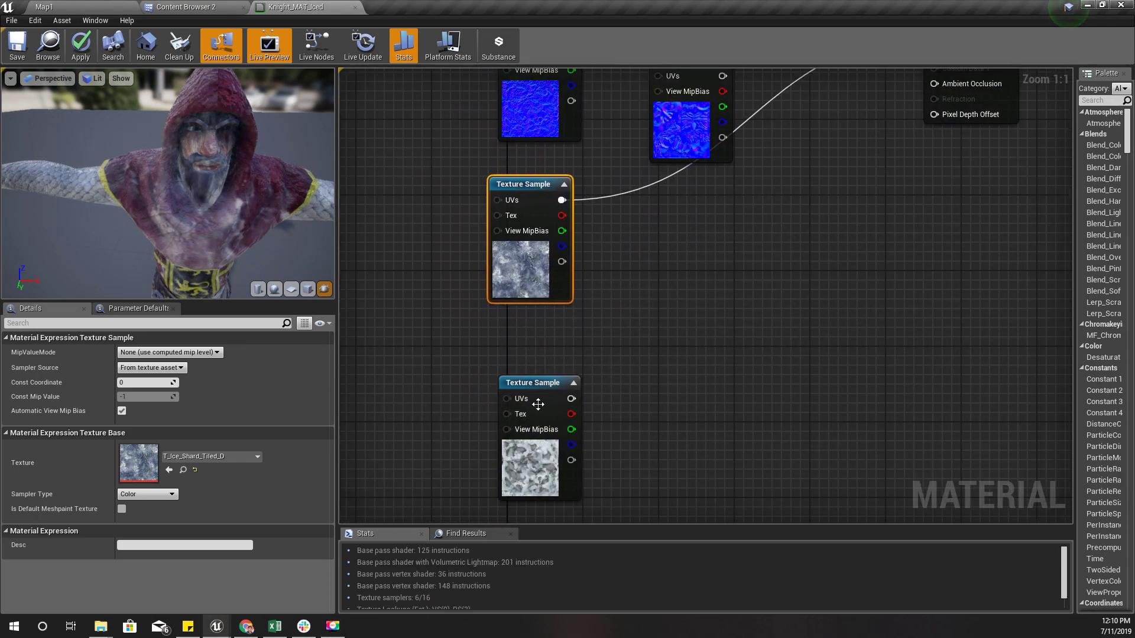
click(531, 389)
right_drag(729, 287, 688, 404)
drag(509, 493, 504, 56)
right_drag(547, 520, 541, 392)
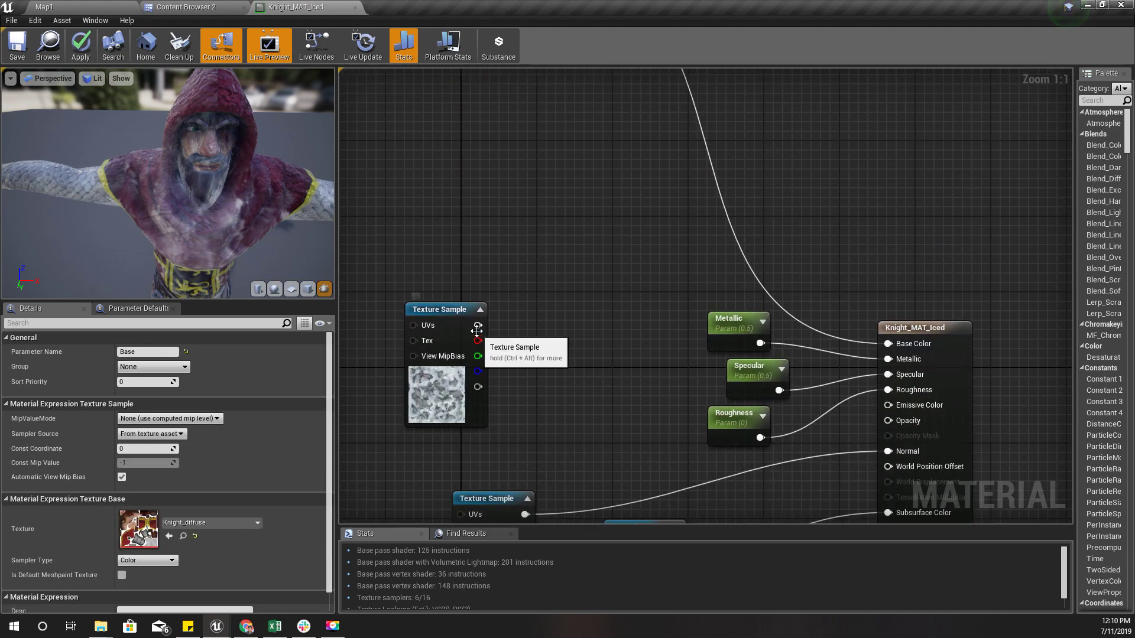
drag(478, 325, 911, 345)
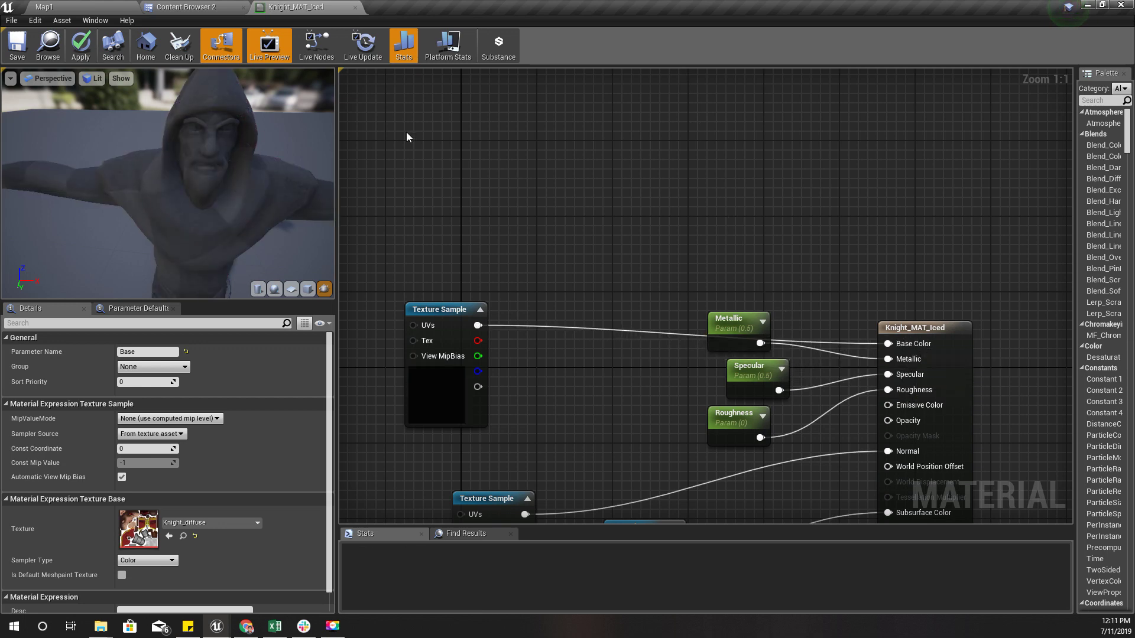
Step: Inspect the ice textures on the knight in the material preview, both close up and from farther away
right_drag(406, 132, 414, 145)
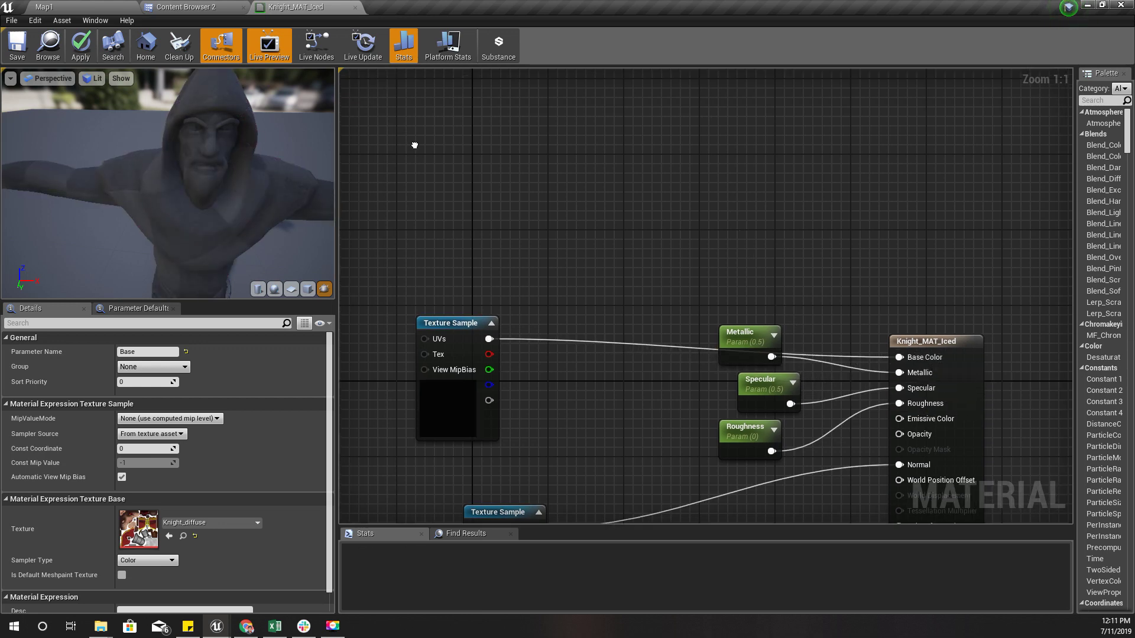
right_drag(414, 145, 402, 36)
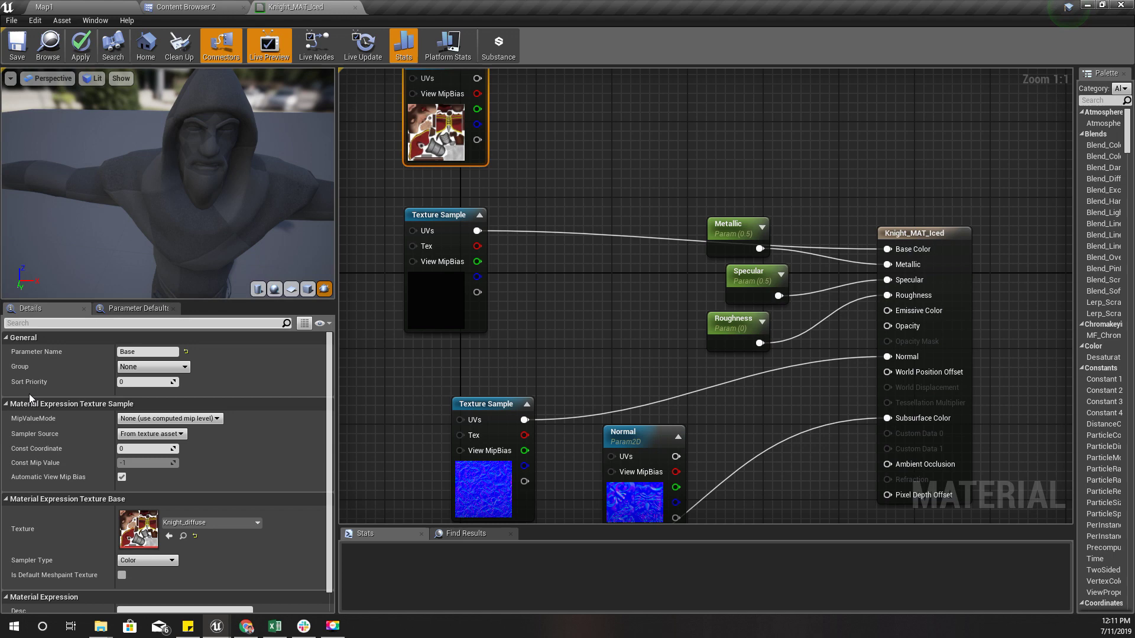
mouse_move(182, 218)
mouse_down()
mouse_move(225, 221)
mouse_move(182, 219)
mouse_move(177, 189)
mouse_move(236, 195)
mouse_move(201, 215)
mouse_up()
scroll(190, 218, up, 4)
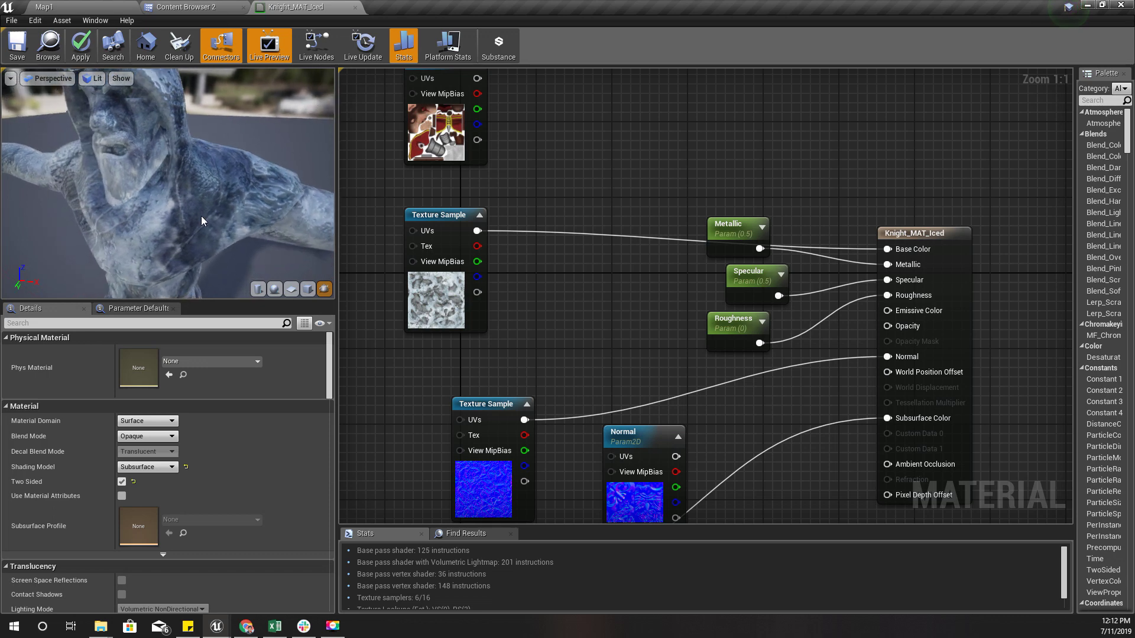
scroll(208, 215, down, 5)
scroll(207, 217, up, 7)
scroll(206, 217, down, 8)
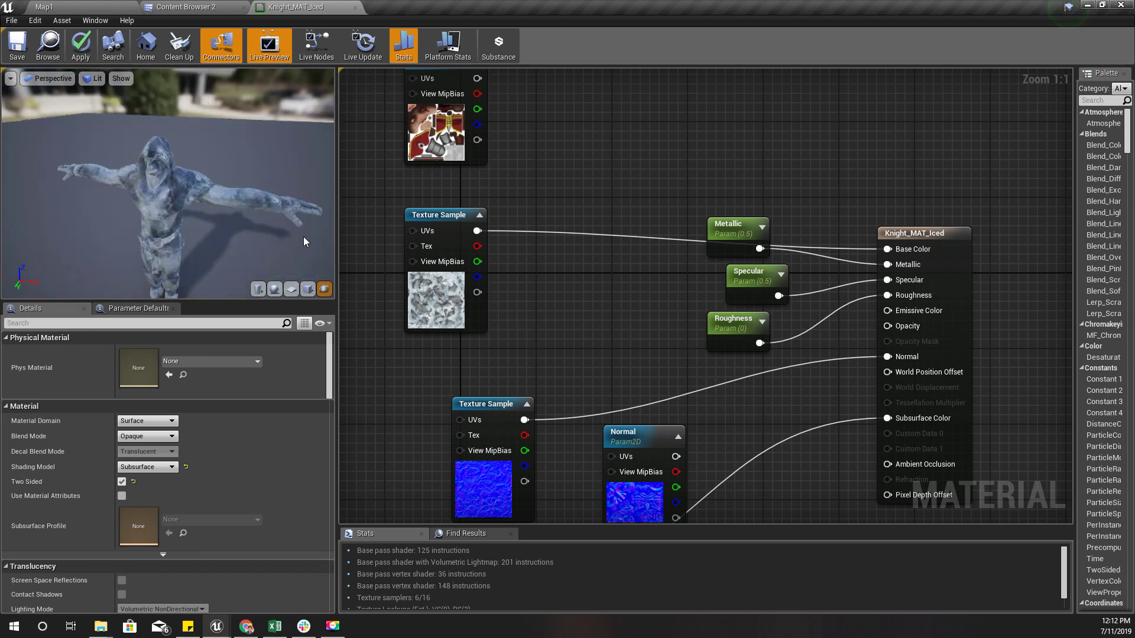
Step: Add a Multiply node with the T_JaggedRockSnowy_01_D sample feeding its A input
mouse_move(500, 344)
right_down()
mouse_move(549, 260)
mouse_move(507, 350)
right_up()
right_drag(520, 163, 538, 258)
drag(469, 324, 582, 372)
right_drag(819, 365, 678, 243)
drag(479, 268, 624, 294)
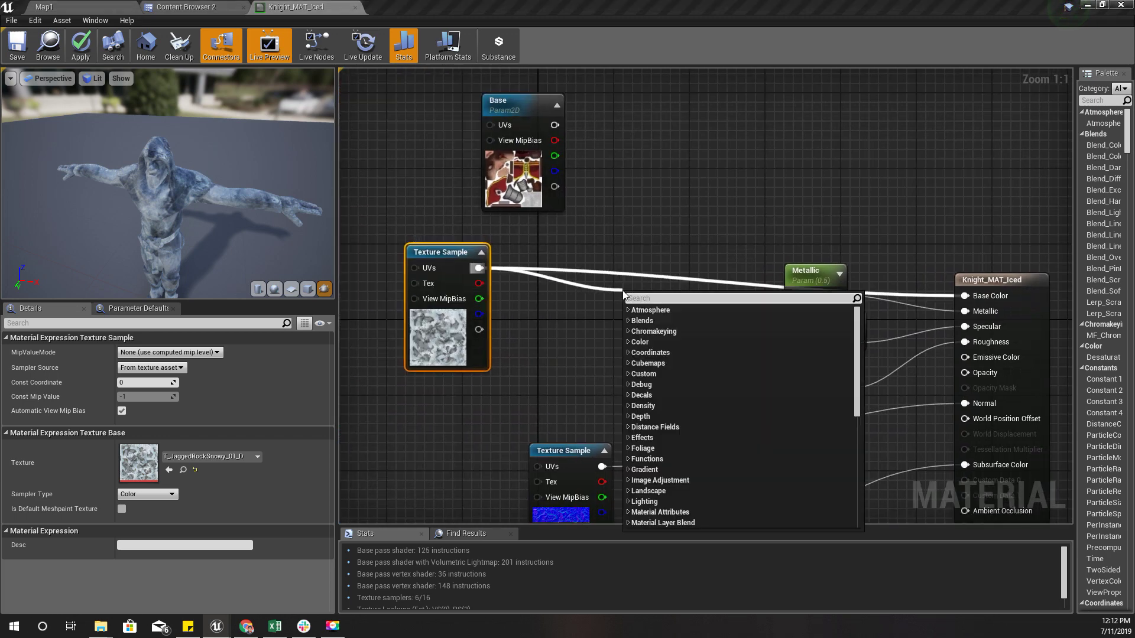
text(mult)
key(Return)
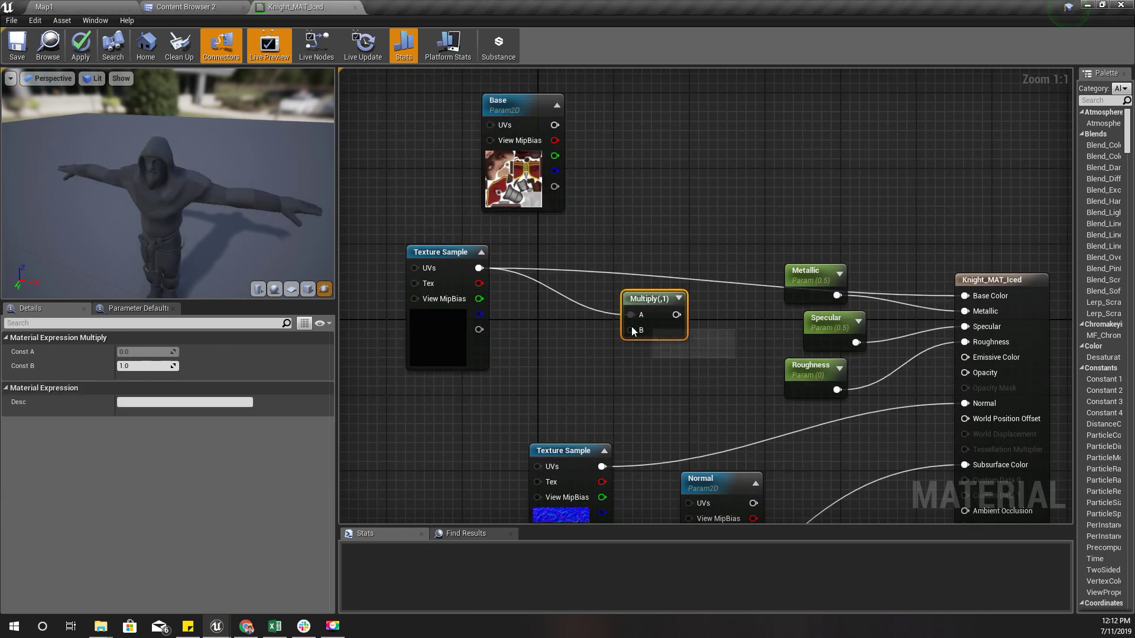
Step: Tint the base color through the Multiply node's B input with a white vector parameter named Main Color, and apply the material changes
drag(630, 332, 604, 370)
text(ve)
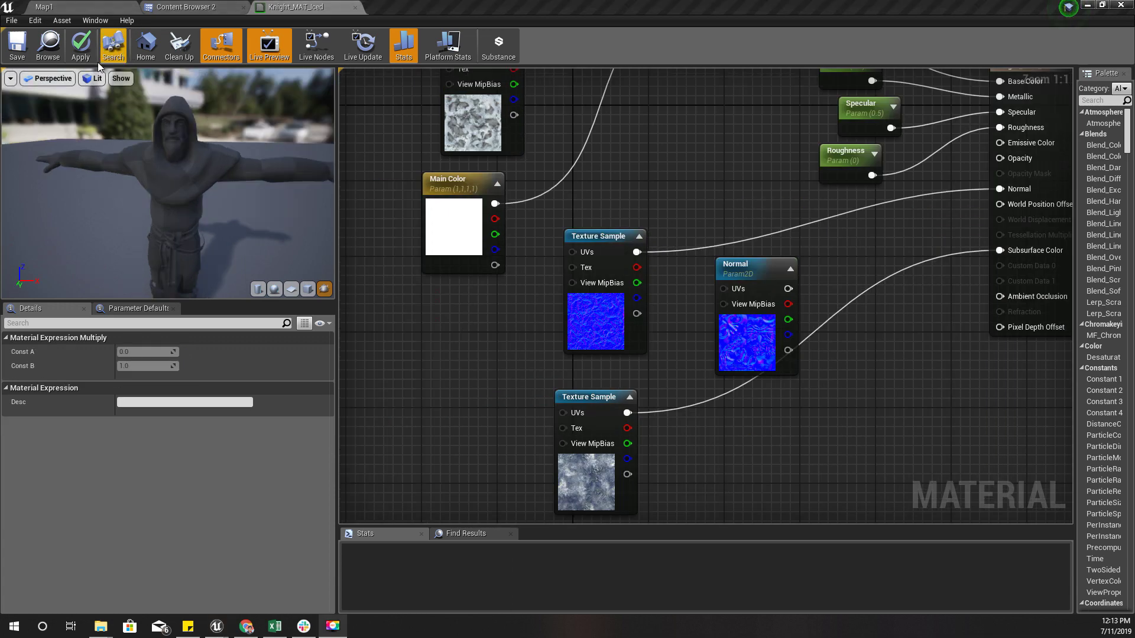
click(81, 47)
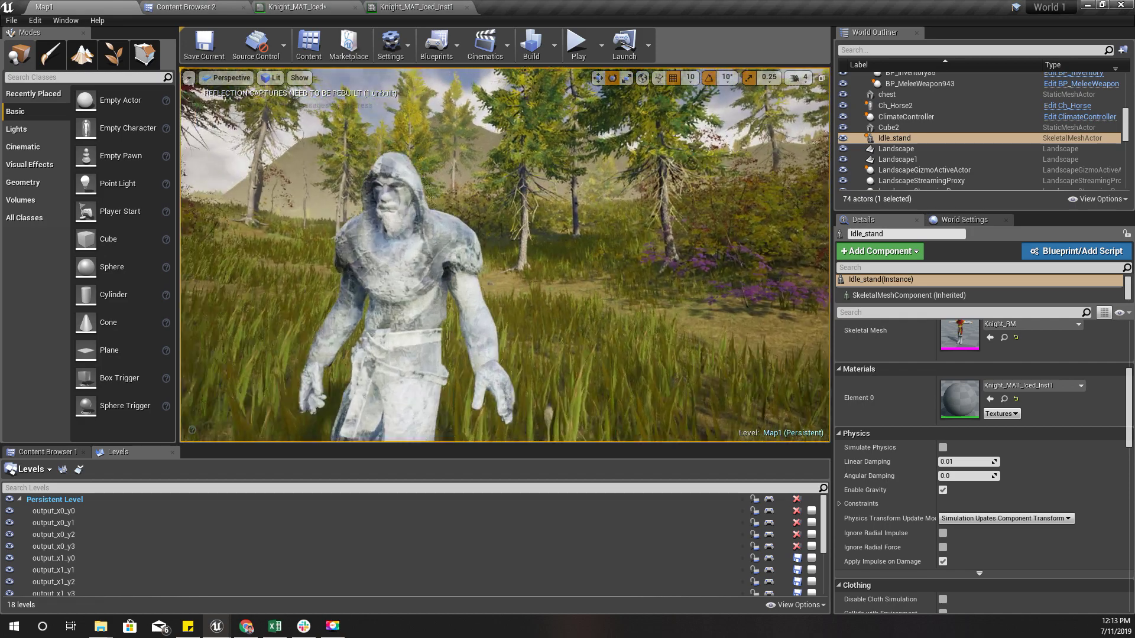
Step: Examine the Idle_stand knight wearing Knight_MAT_Iced_Inst1 in the level from several distances and angles
right_drag(376, 264, 352, 307)
scroll(375, 264, down, 5)
scroll(376, 264, up, 5)
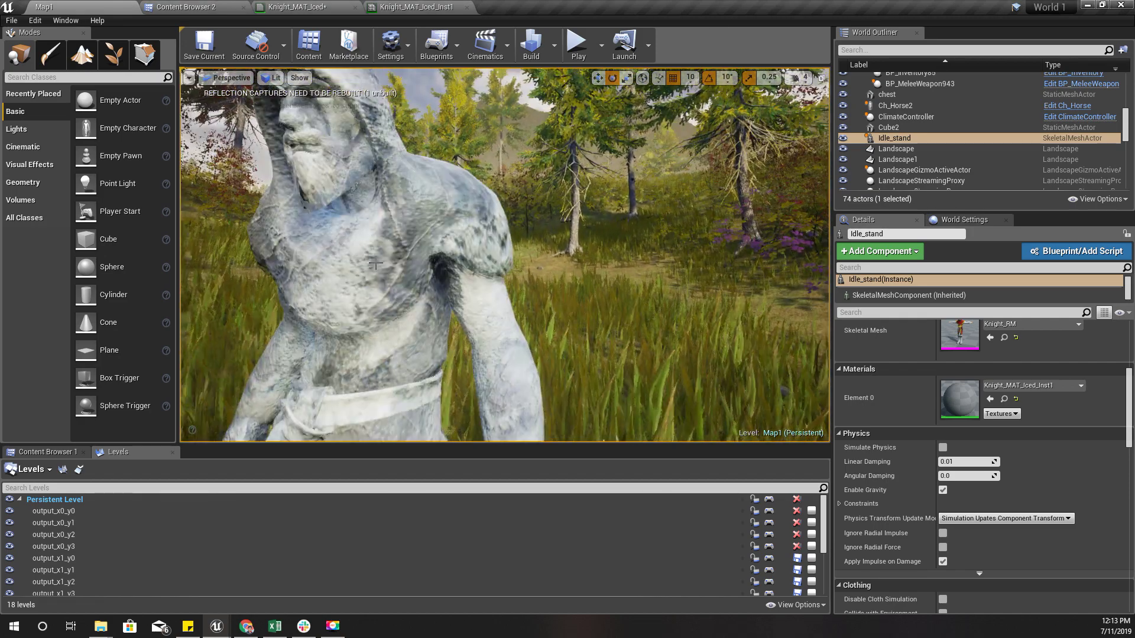
right_drag(375, 264, 417, 204)
mouse_move(429, 290)
right_down()
mouse_move(391, 324)
mouse_move(421, 286)
right_up()
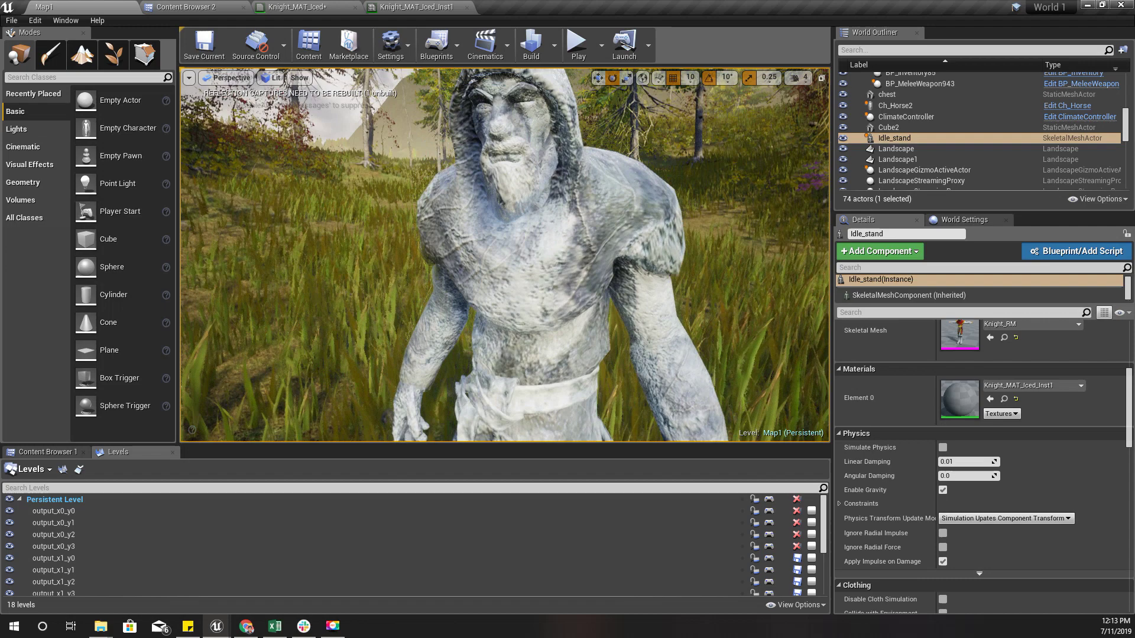
right_drag(412, 141, 406, 131)
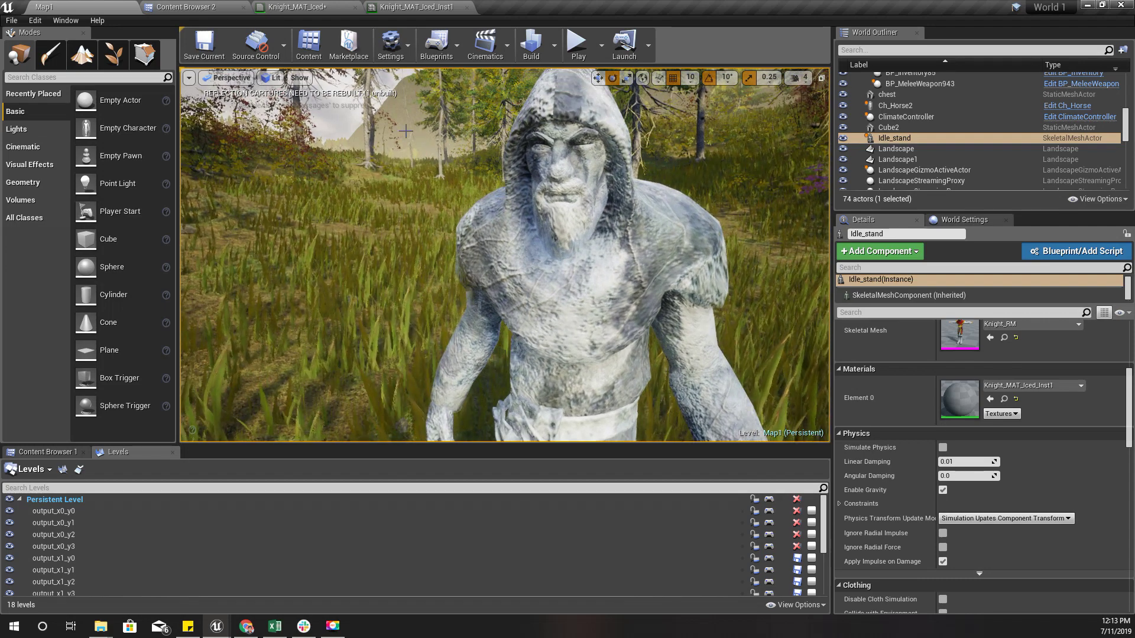
Step: Open Knight_MAT_Iced_Inst1 from the knight's material slot and enable overrides for Metallic, Roughness, Specular and Main Color
double_click(959, 399)
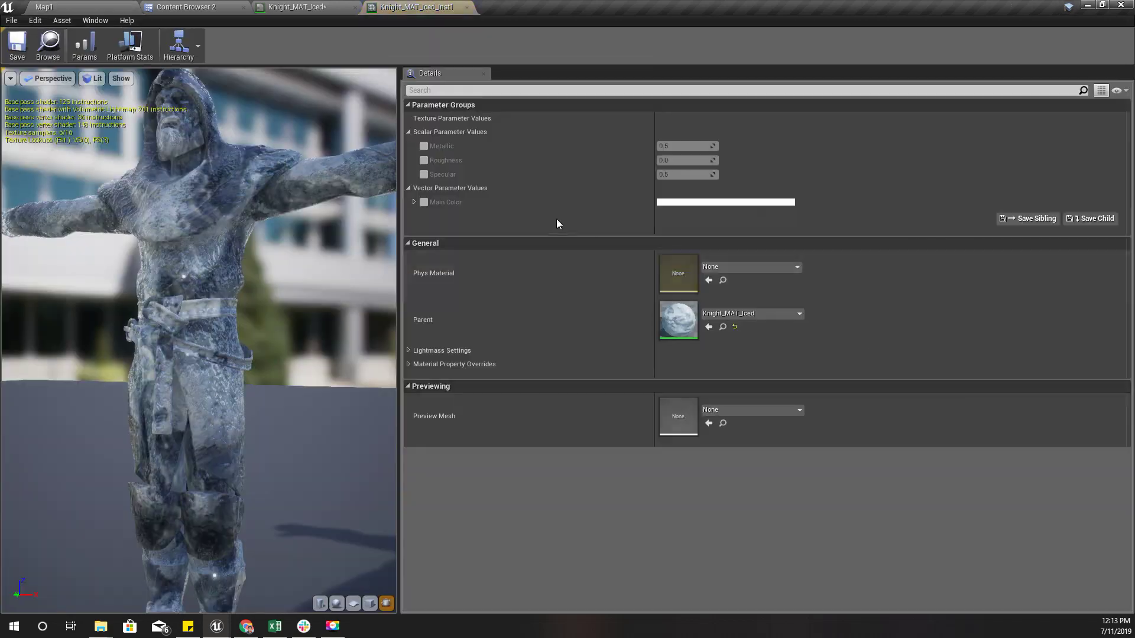
click(423, 175)
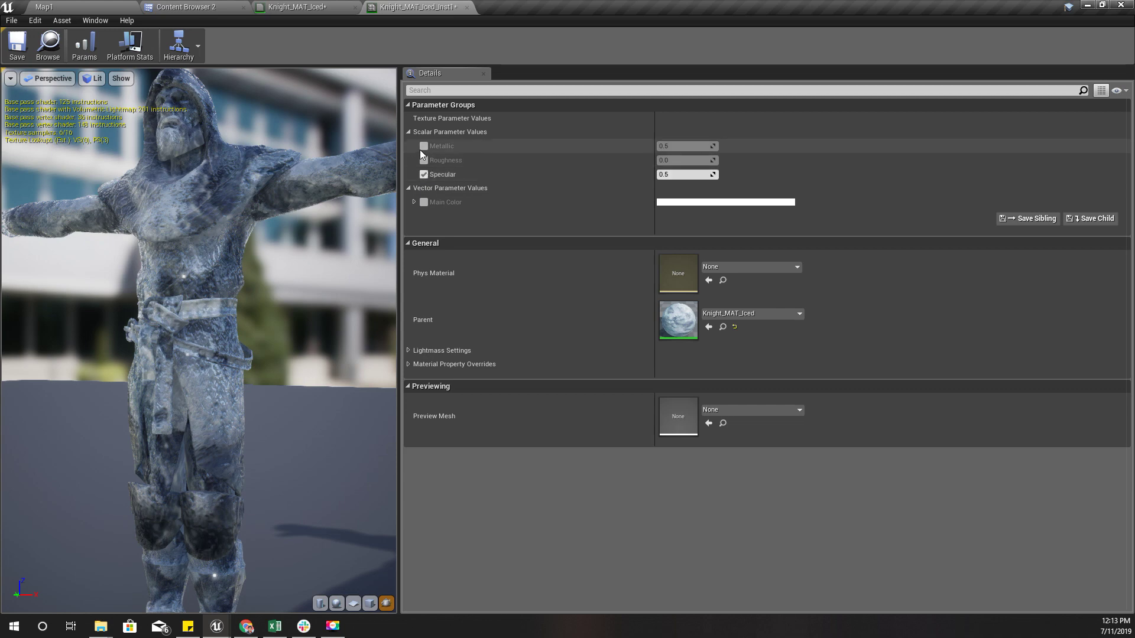
click(423, 160)
click(423, 146)
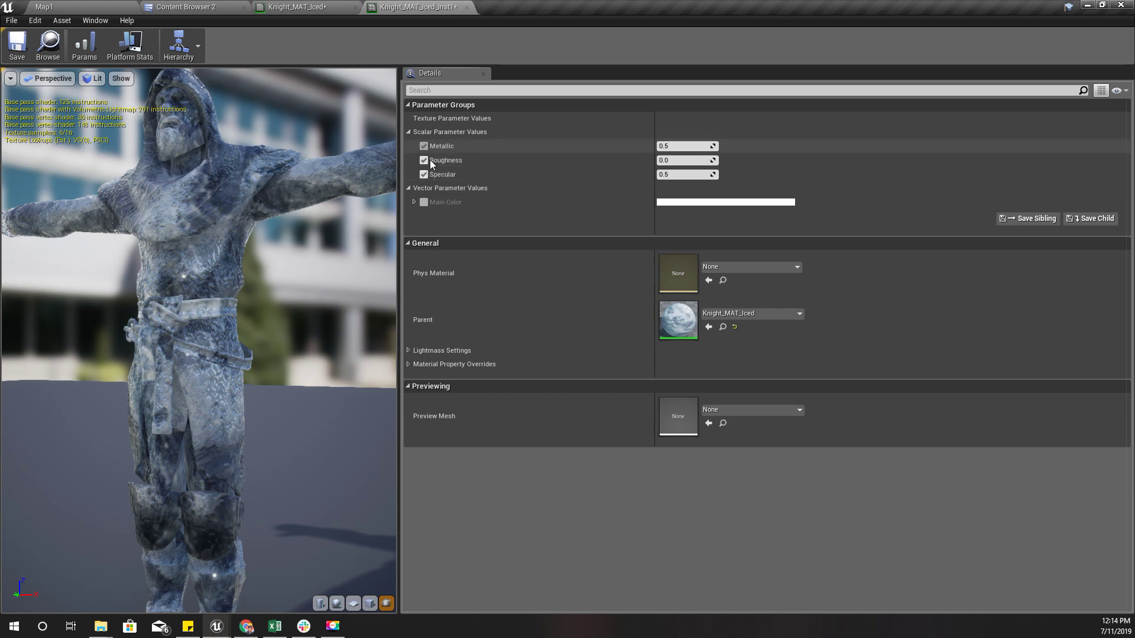
click(425, 202)
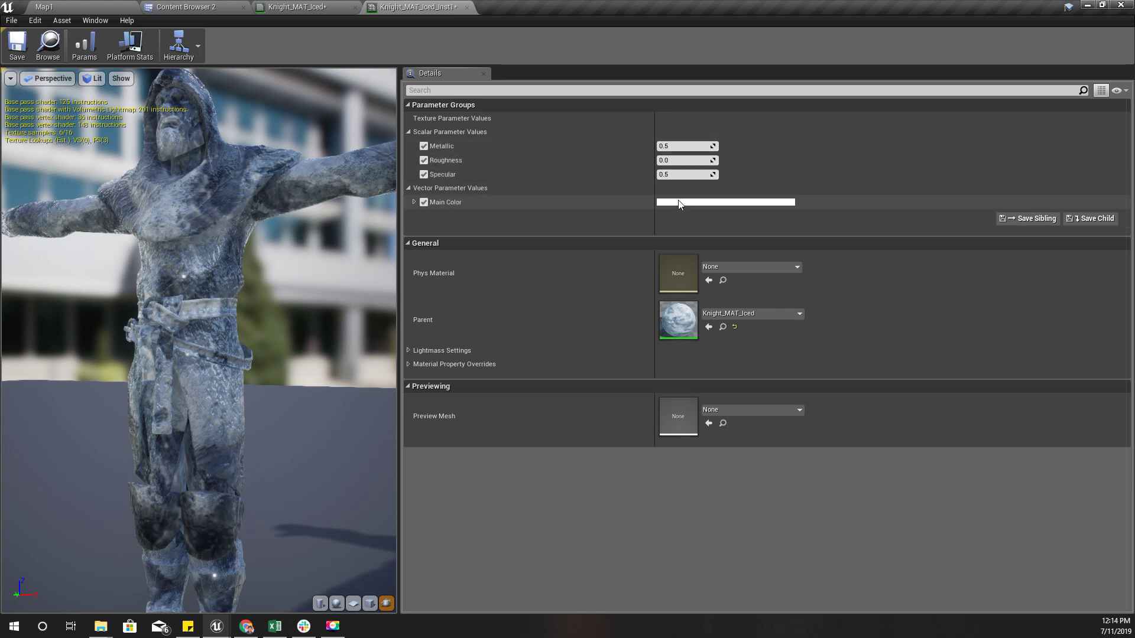
Step: Set the instance's Main Color to a pale cyan, hex sRGB DAFEFFFF, and check the tinted knight in the preview
click(682, 203)
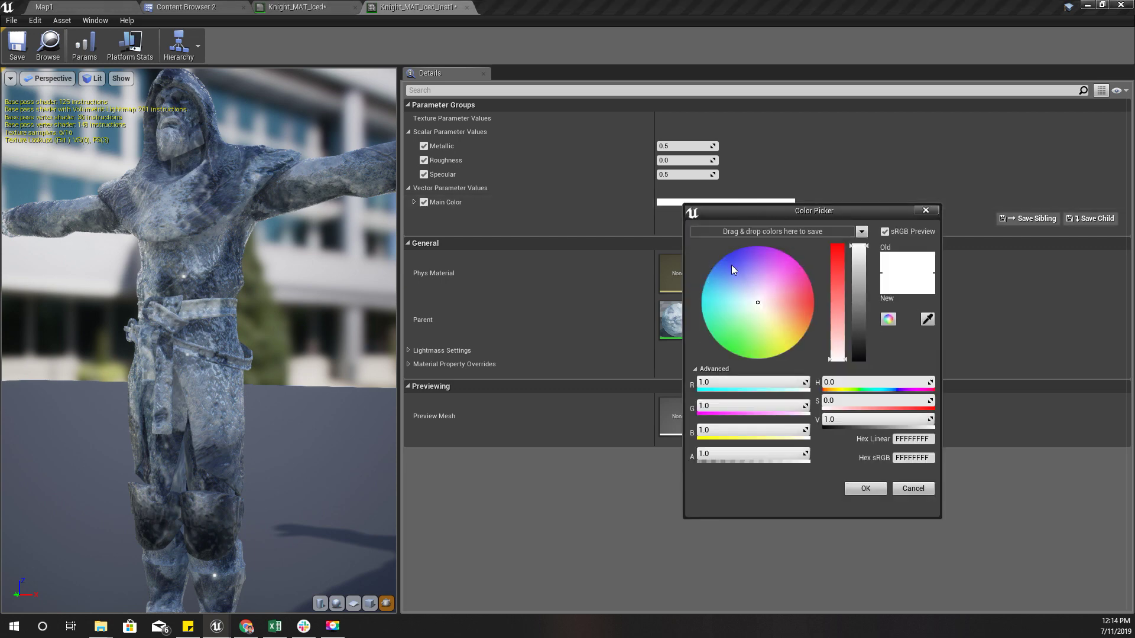
click(714, 282)
drag(710, 289, 743, 306)
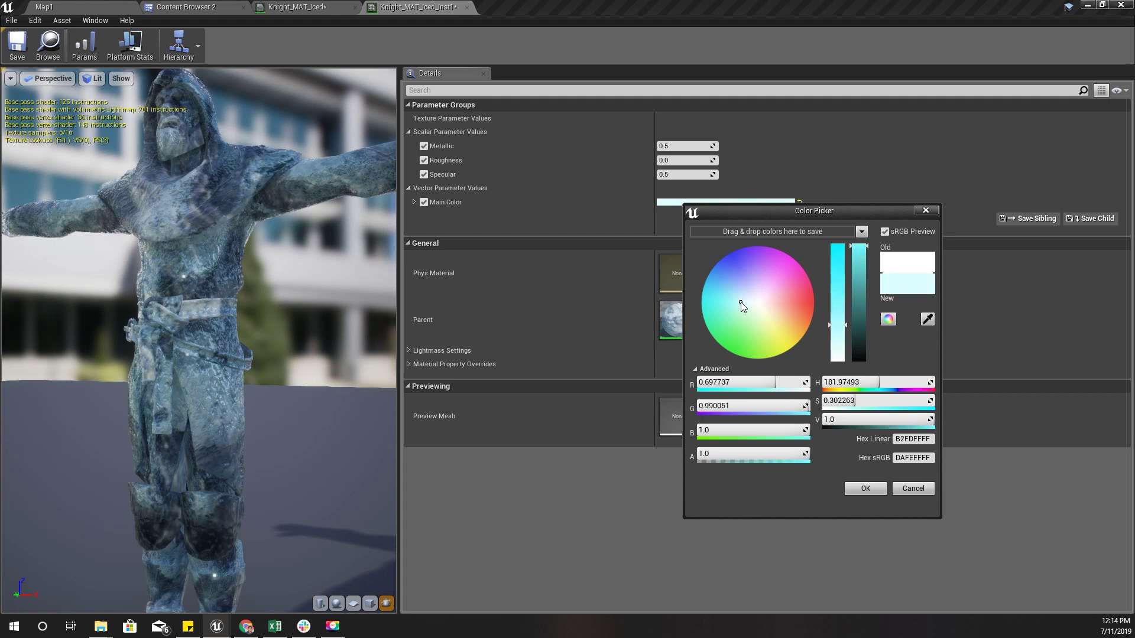
click(865, 488)
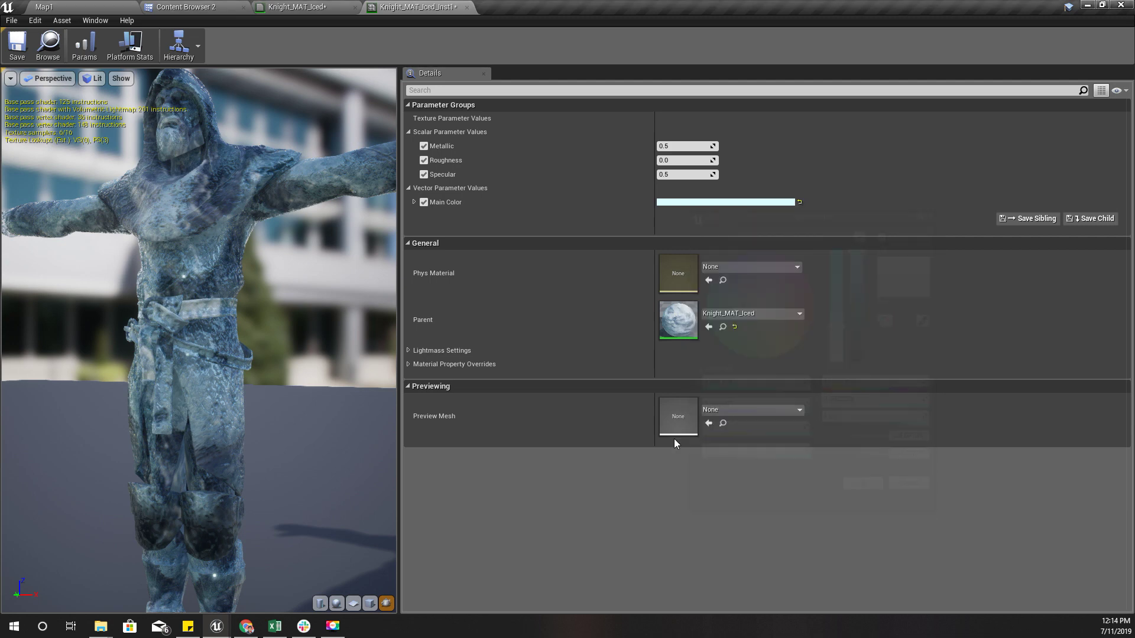
middle_drag(190, 319, 300, 368)
middle_drag(350, 247, 278, 241)
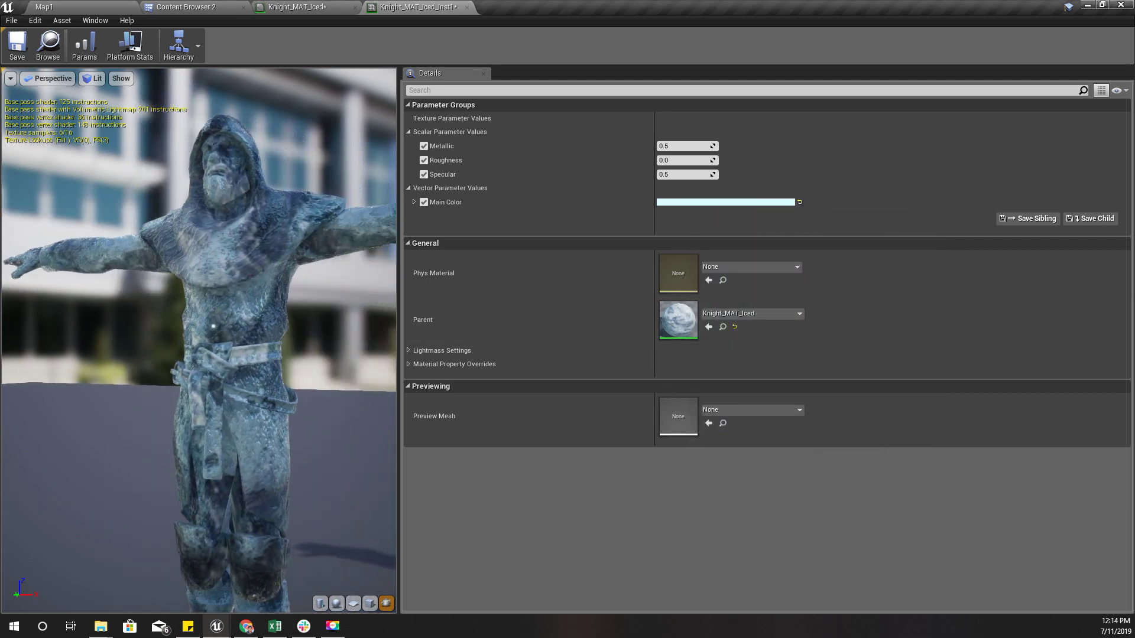
middle_drag(340, 193, 345, 211)
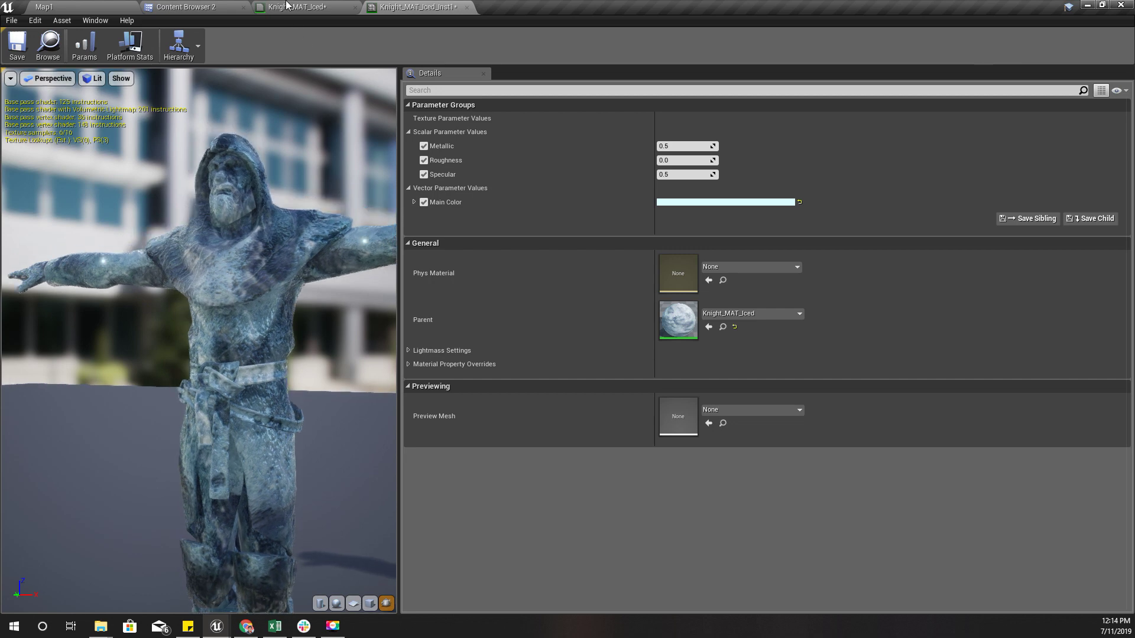
Step: In the Knight_MAT_Iced graph, add a LinearInterpolate node with the Base texture parameter connected to its A input
click(286, 6)
scroll(187, 208, up, 3)
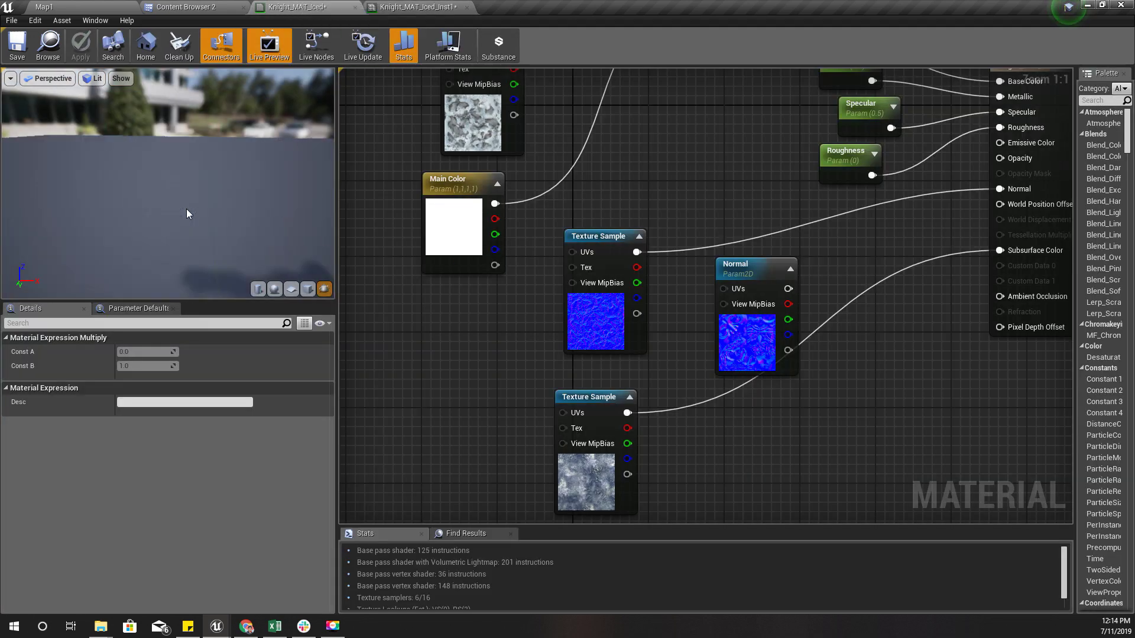
scroll(186, 208, down, 5)
right_drag(747, 130, 753, 352)
right_drag(684, 340, 707, 339)
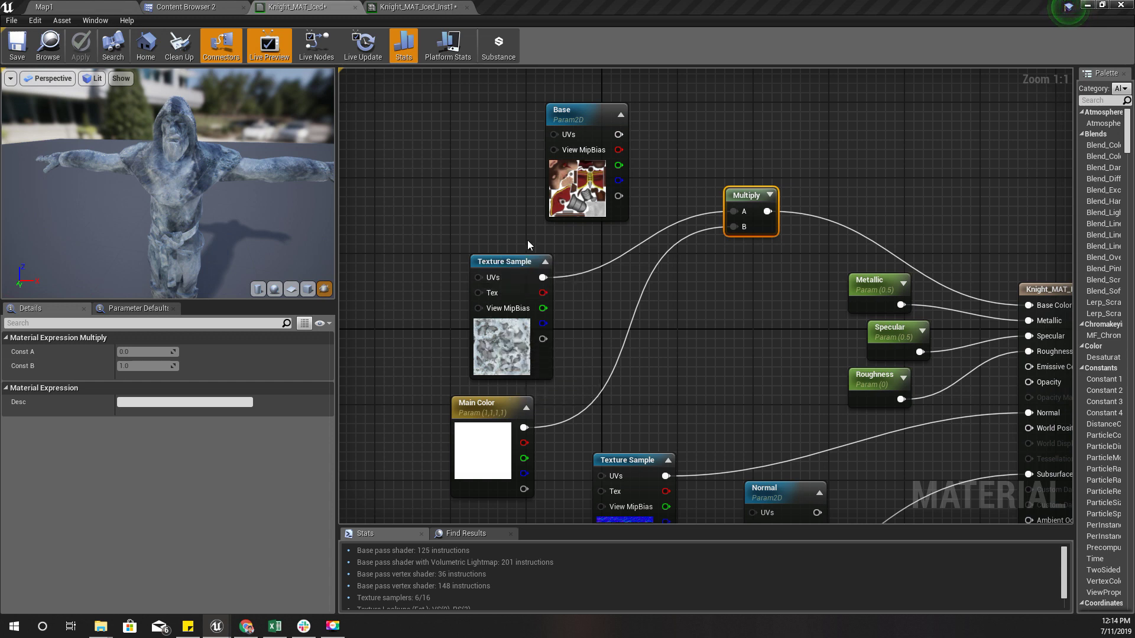
right_drag(530, 237, 456, 320)
click(527, 209)
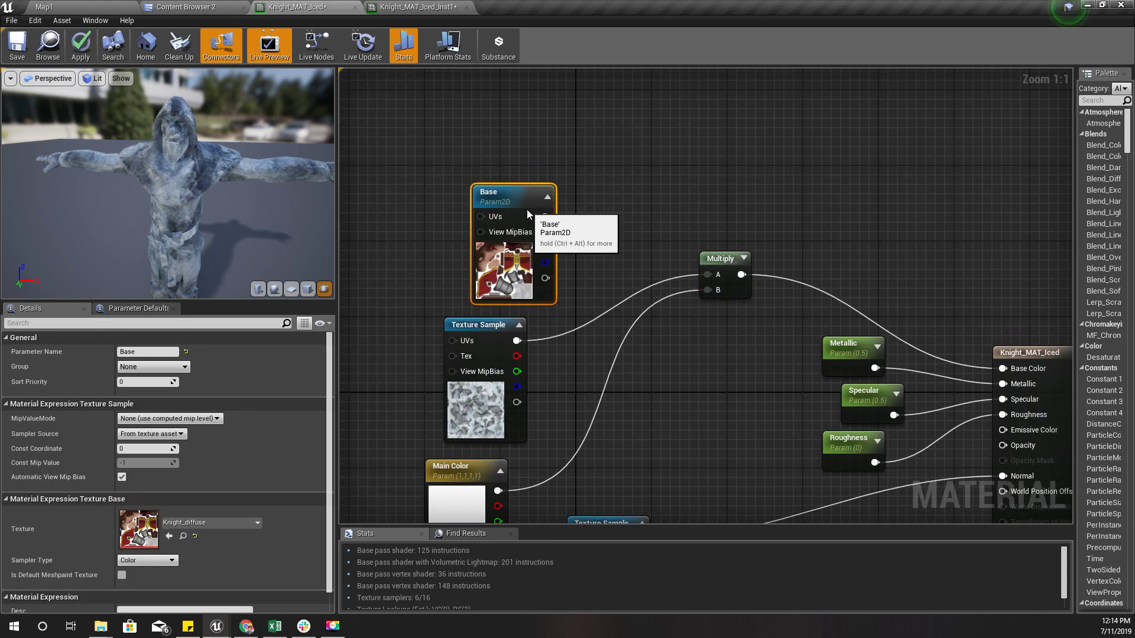
drag(545, 216, 706, 389)
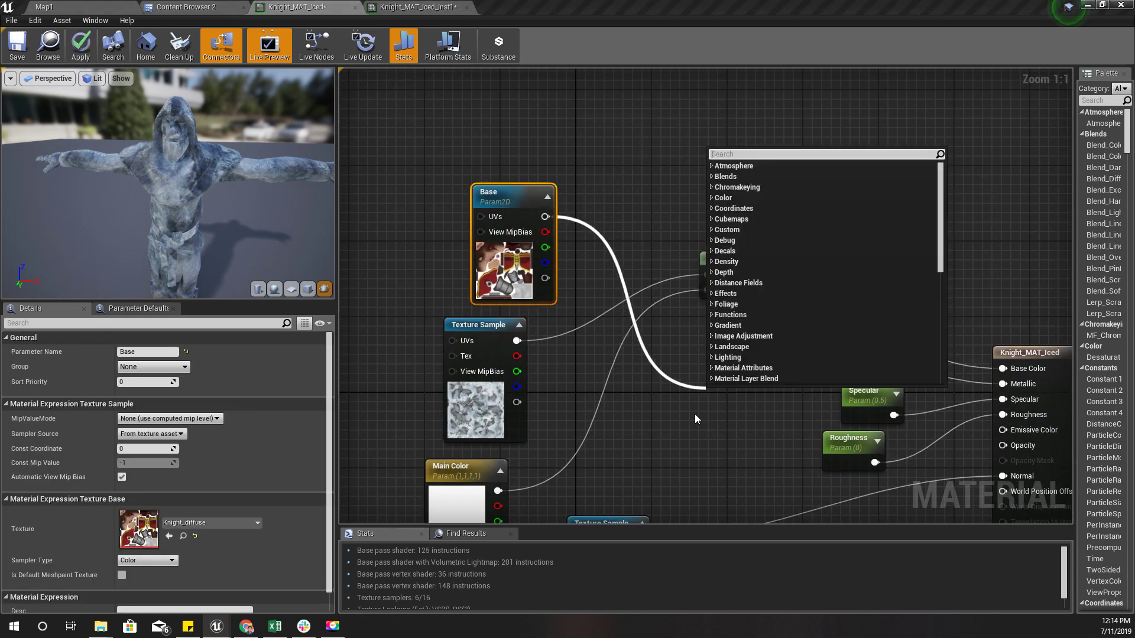
text(lerp)
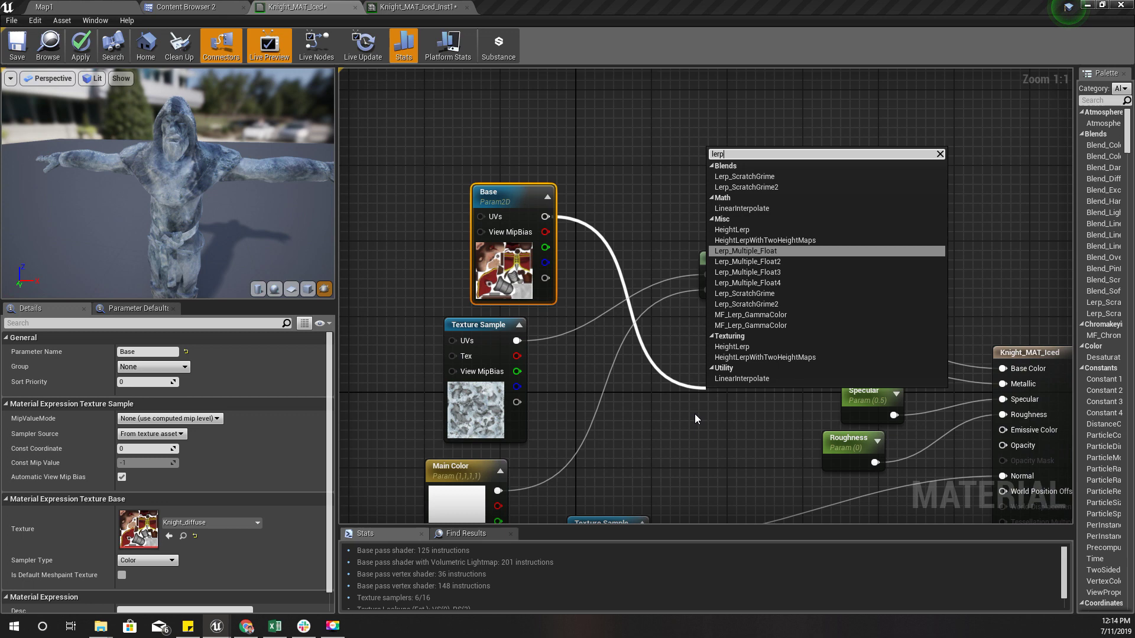
click(755, 375)
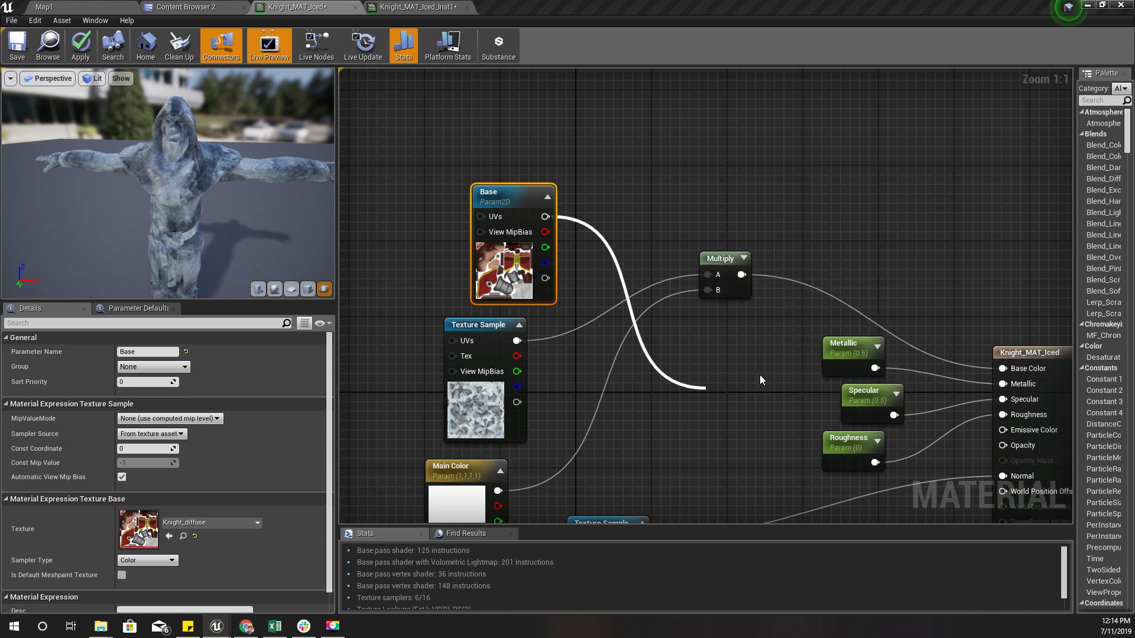
right_drag(668, 467, 666, 384)
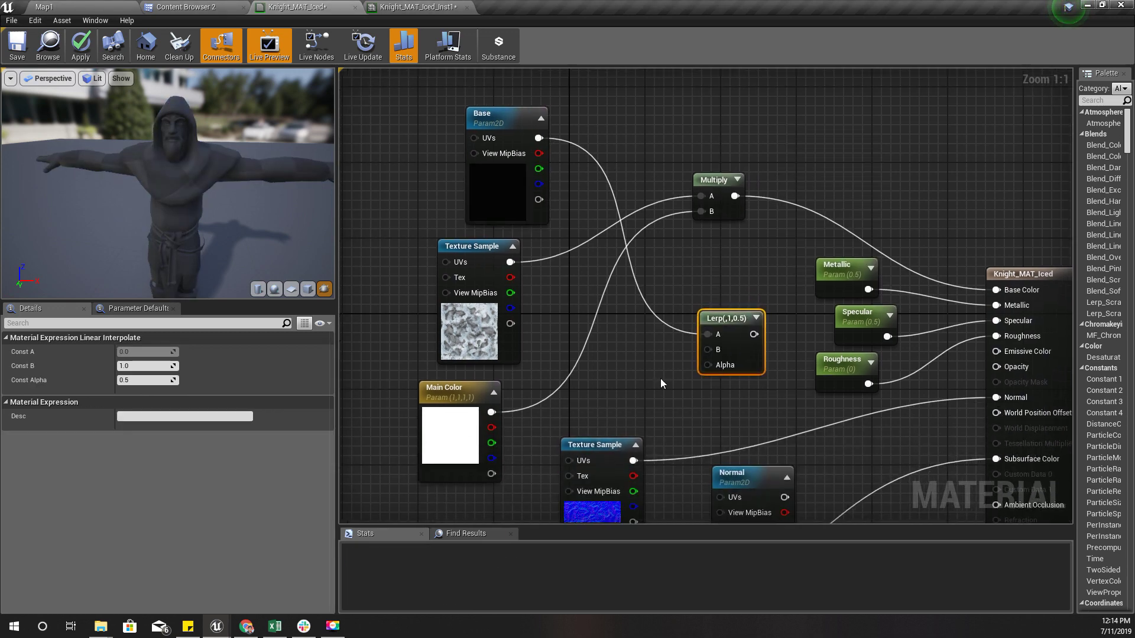
Step: Move the Lerp node above the Multiply node, connect its output to Base Color, and check the blended knight in the level
click(512, 189)
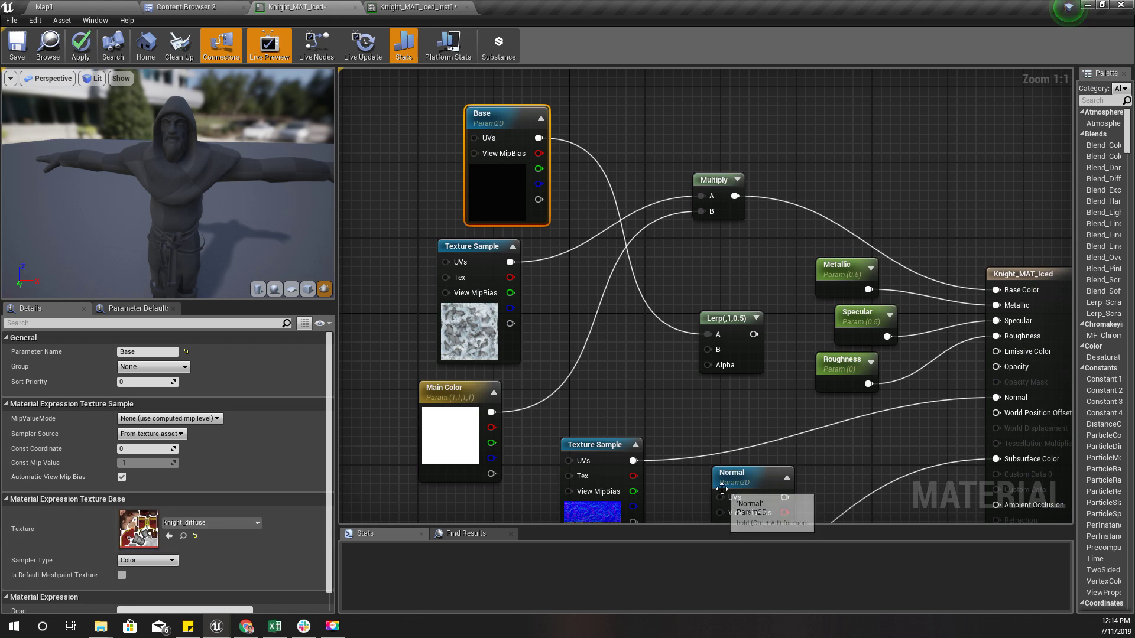
right_drag(717, 269, 733, 262)
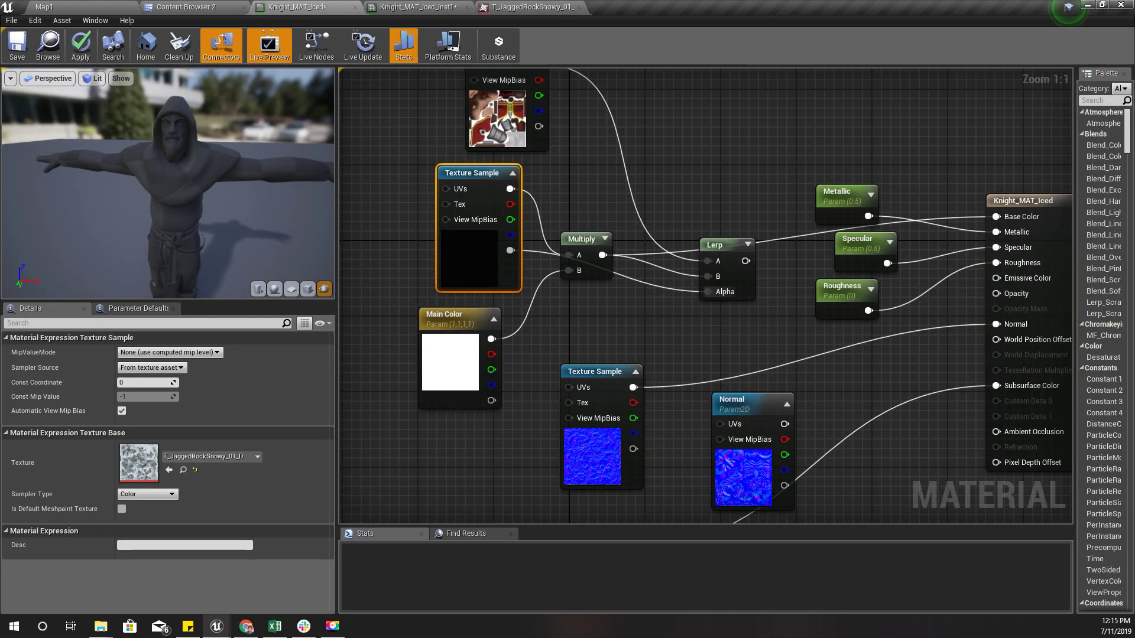
right_drag(599, 291, 504, 338)
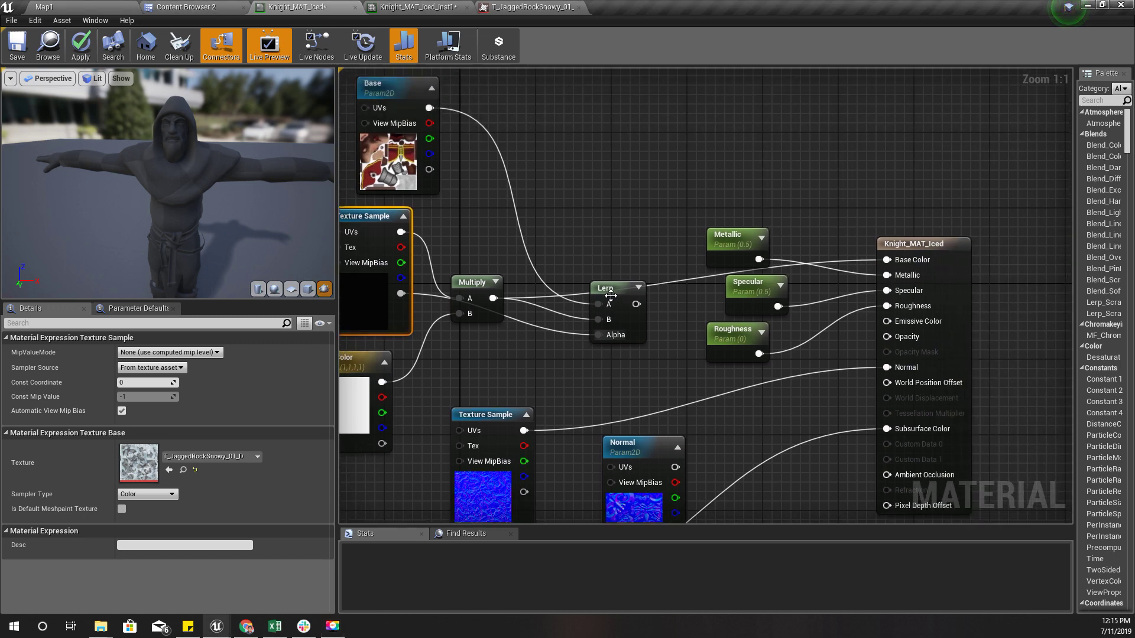
drag(611, 295, 620, 202)
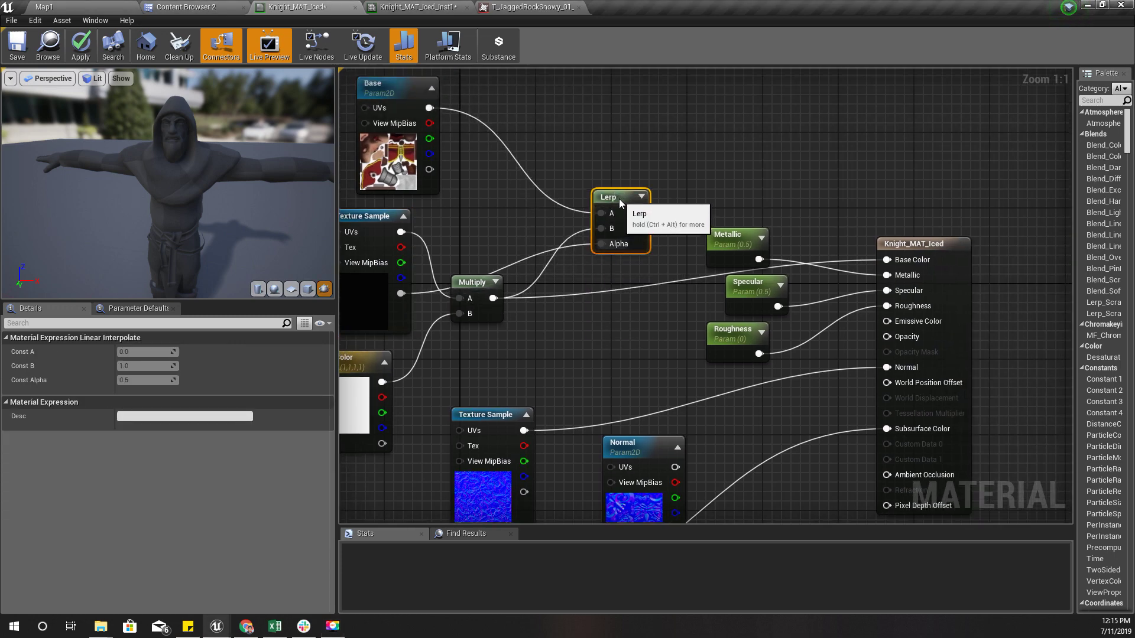
right_drag(618, 199, 576, 197)
drag(596, 212, 842, 259)
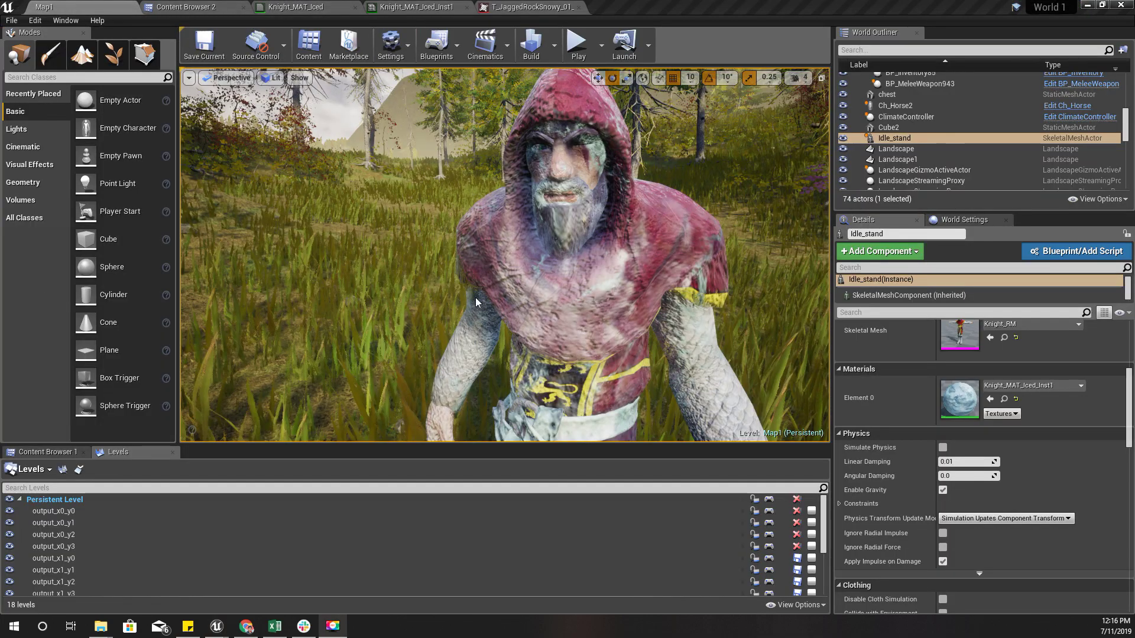
mouse_move(506, 254)
right_down()
mouse_move(562, 228)
mouse_move(553, 242)
mouse_move(521, 240)
mouse_move(523, 221)
mouse_move(484, 245)
mouse_move(490, 234)
mouse_move(535, 241)
mouse_move(484, 281)
mouse_move(515, 284)
mouse_move(487, 269)
mouse_move(514, 263)
mouse_move(513, 239)
mouse_move(496, 257)
right_up()
scroll(515, 264, down, 3)
scroll(515, 263, up, 3)
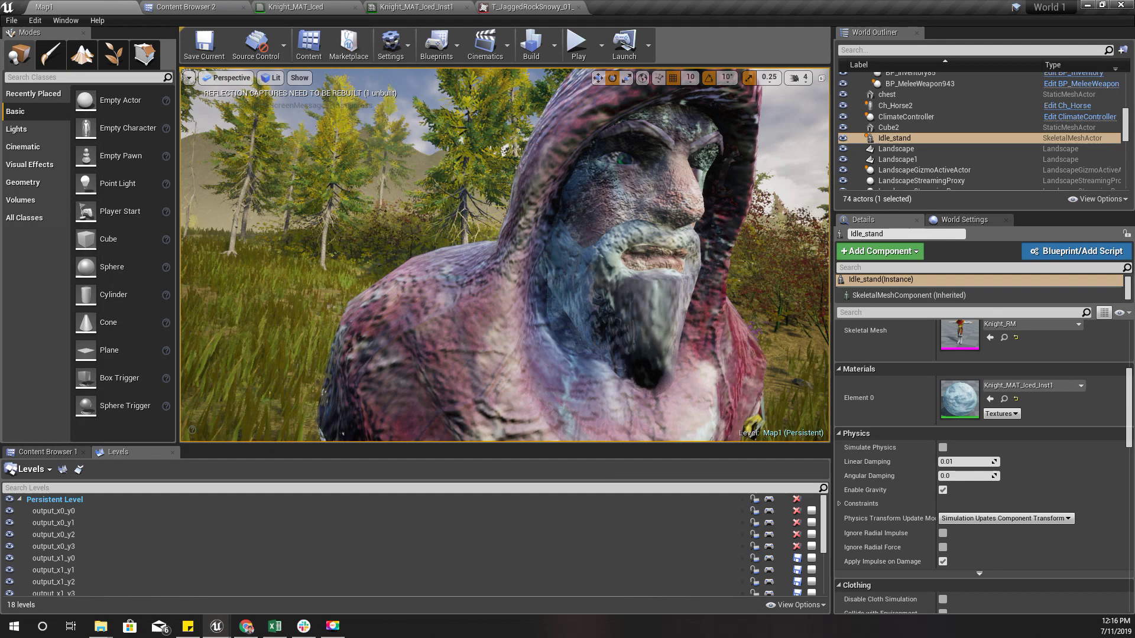
Step: In the Knight_MAT_Iced graph, insert an Add node between the ice Texture Sample's alpha output and the Lerp's Alpha input
click(313, 7)
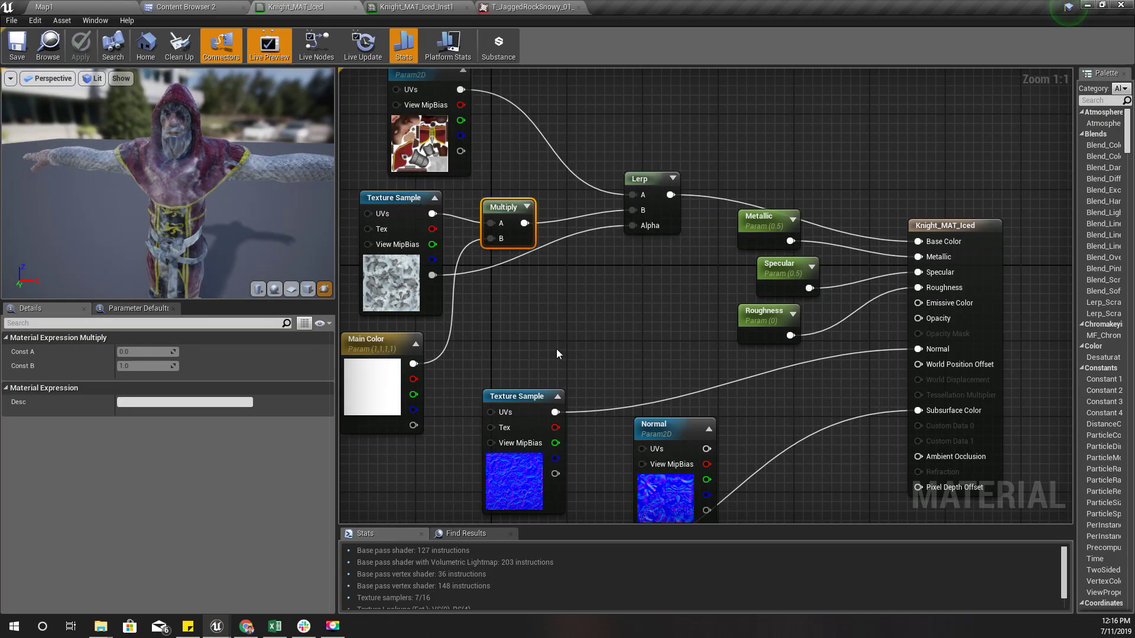
right_drag(557, 354, 599, 381)
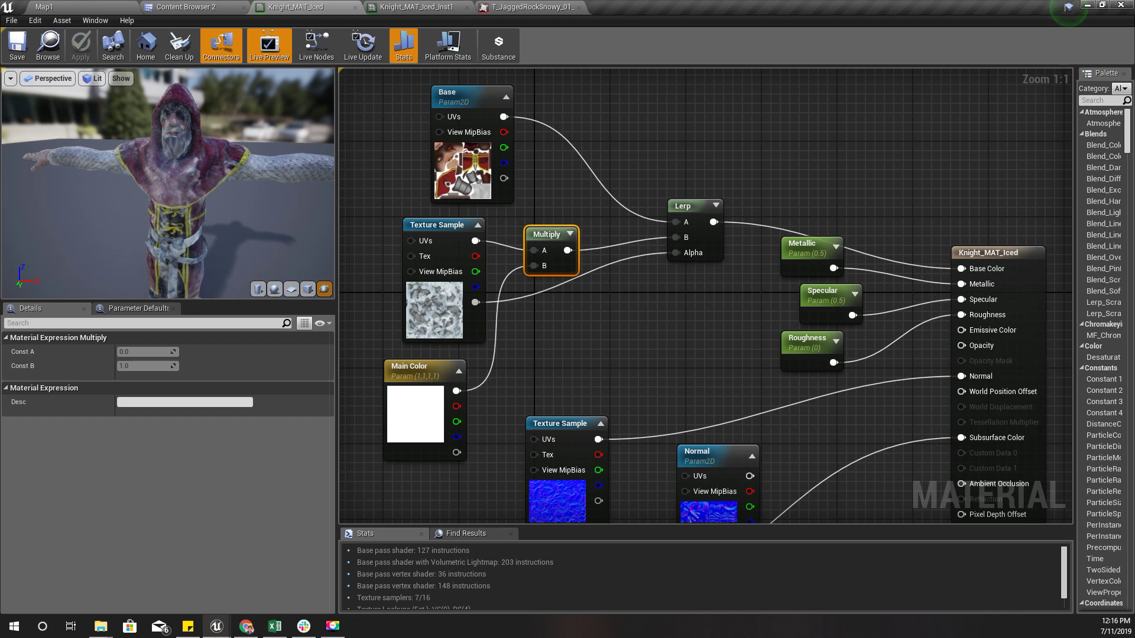
right_drag(657, 344, 603, 338)
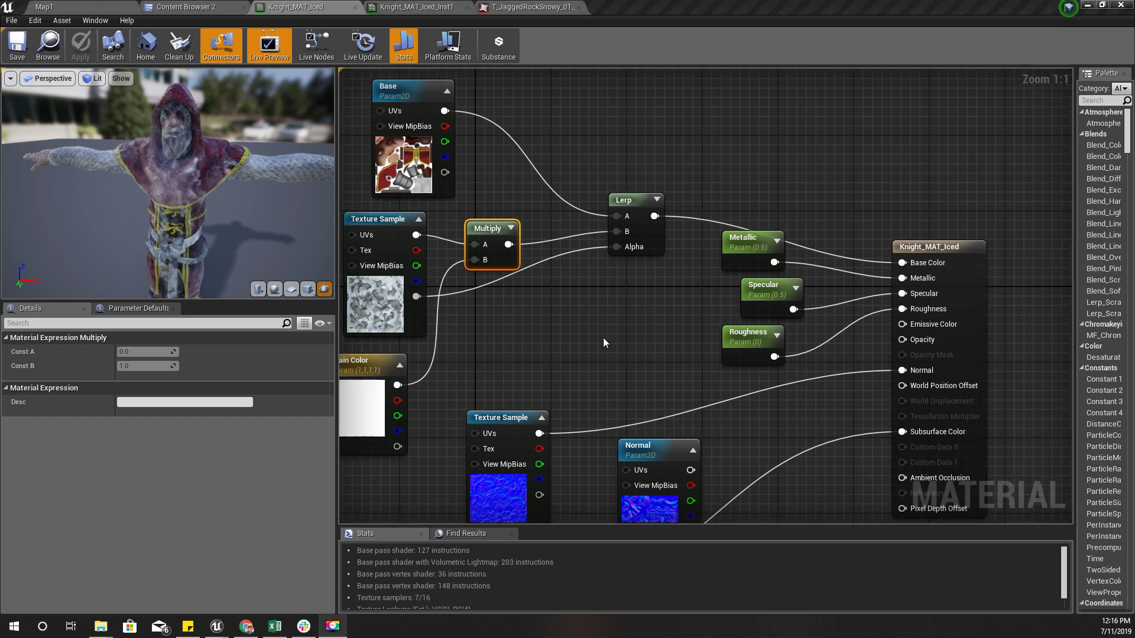
right_drag(514, 316, 550, 340)
drag(457, 321, 594, 343)
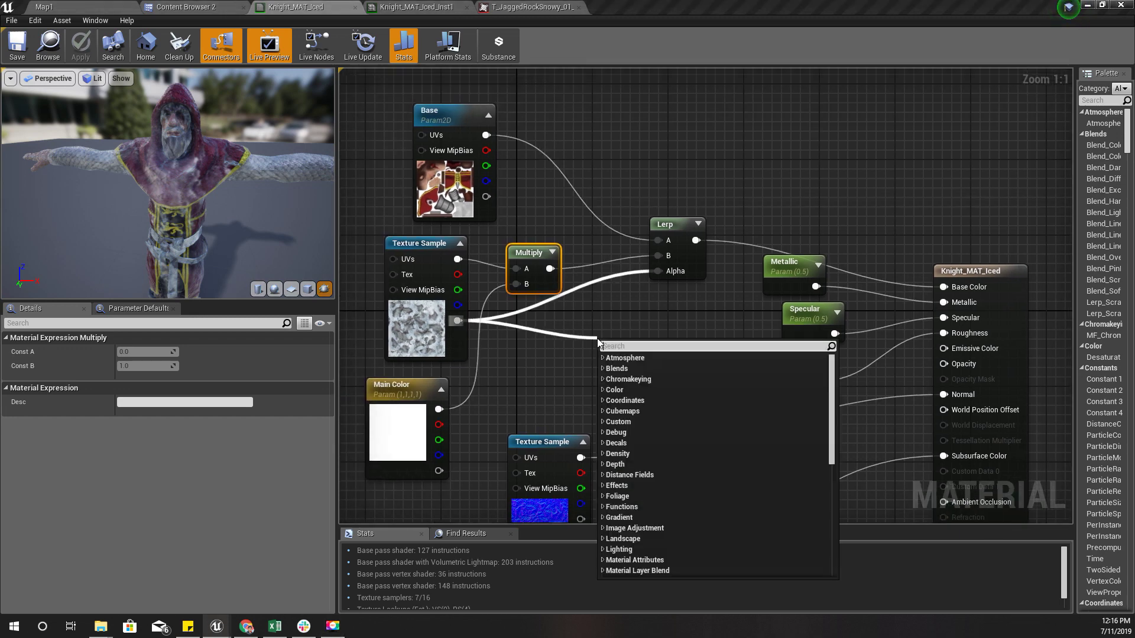
text(+)
key(Return)
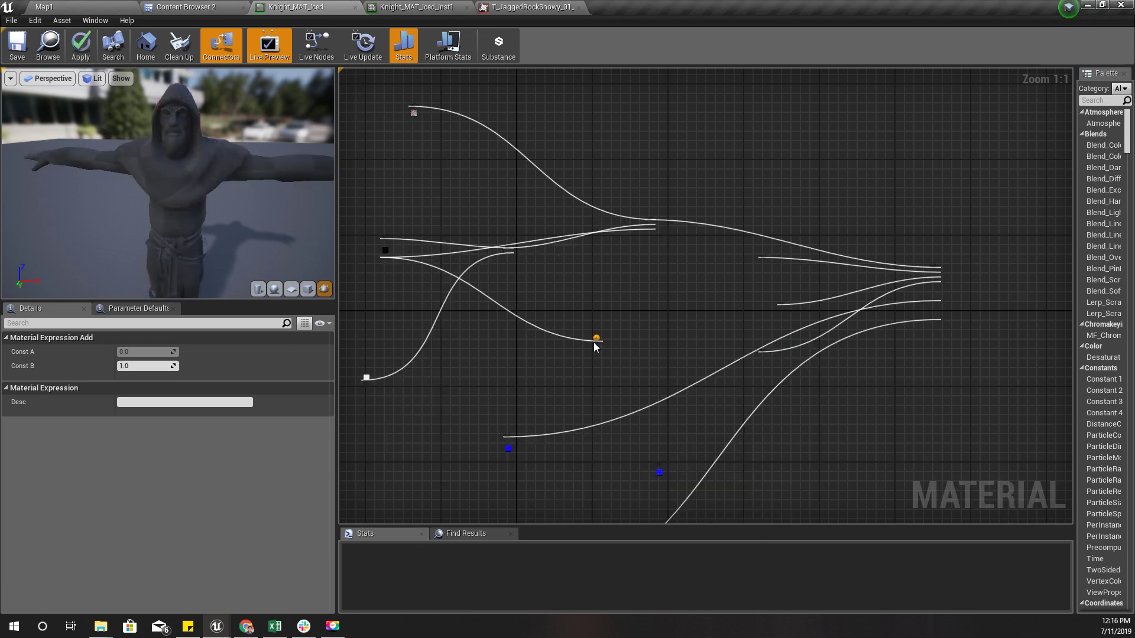
drag(613, 342, 674, 271)
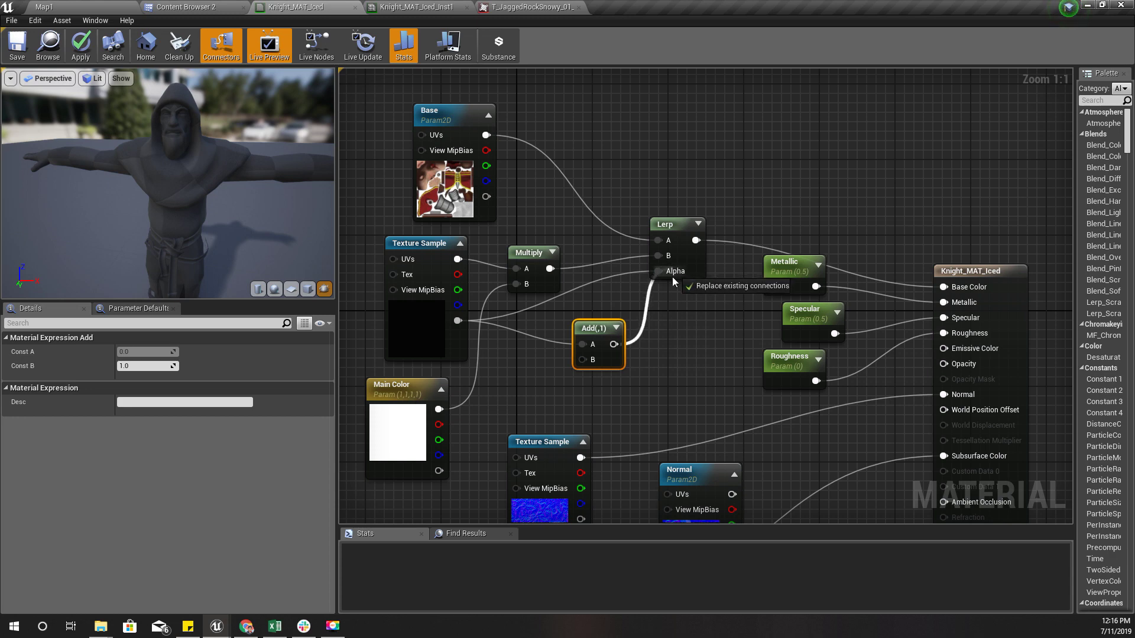
right_drag(673, 283, 689, 215)
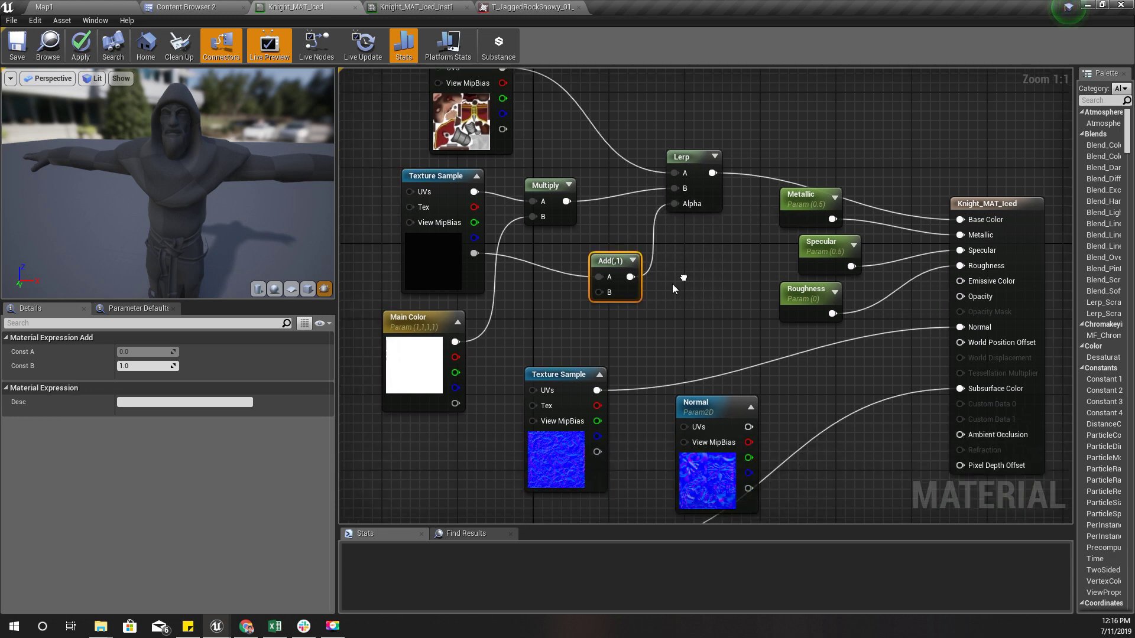
Step: Create a scalar parameter SS_Power with default 0.5 on the Add node's B input, apply the material, and inspect the knight in the level
right_click(609, 292)
click(661, 314)
text(SS_Power)
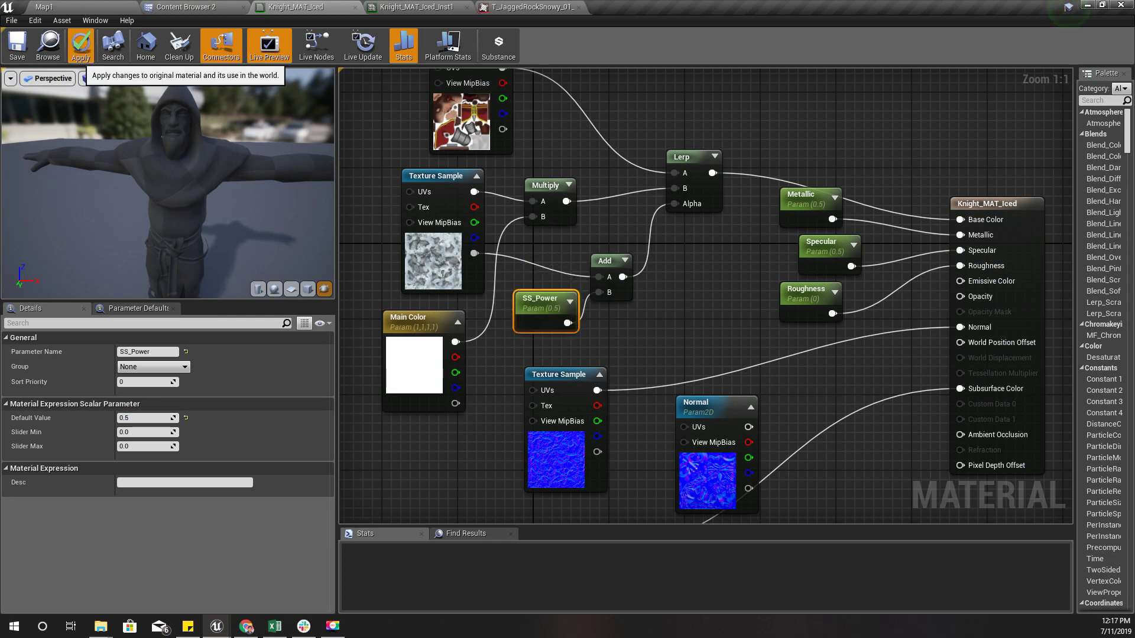
click(81, 47)
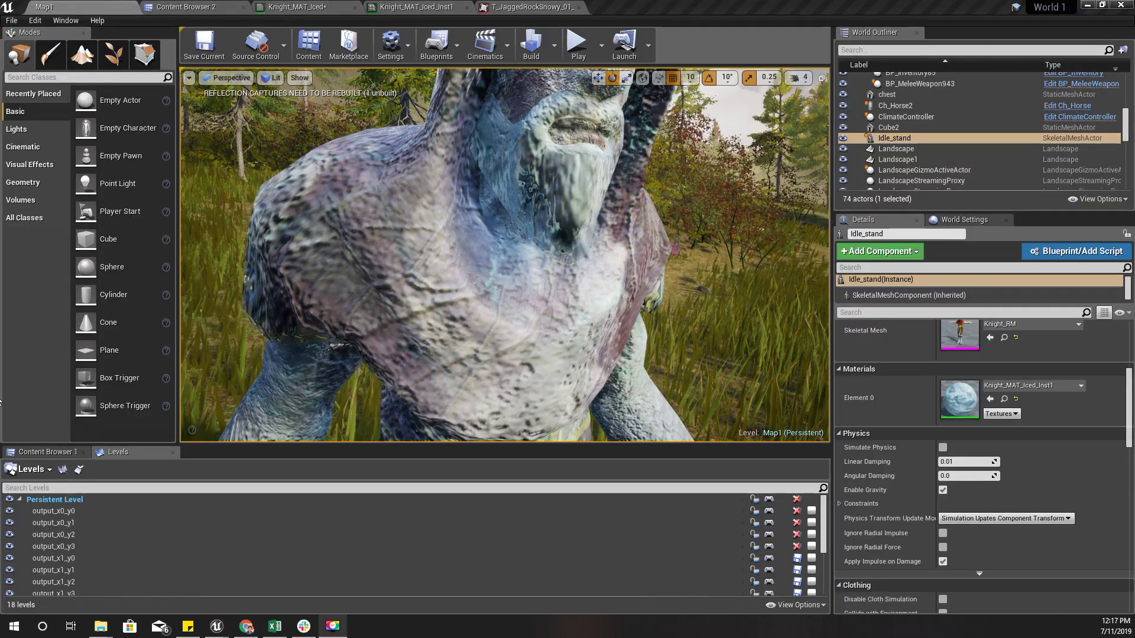
right_drag(467, 292, 437, 295)
scroll(488, 301, down, 5)
scroll(488, 301, up, 6)
right_drag(532, 190, 562, 186)
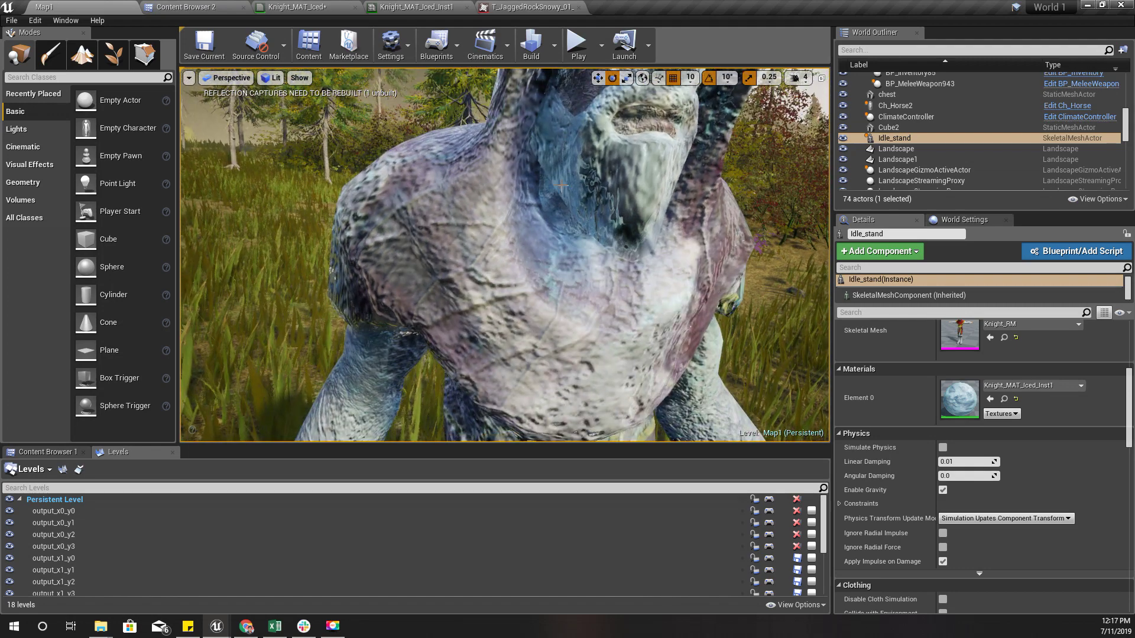
scroll(562, 185, down, 2)
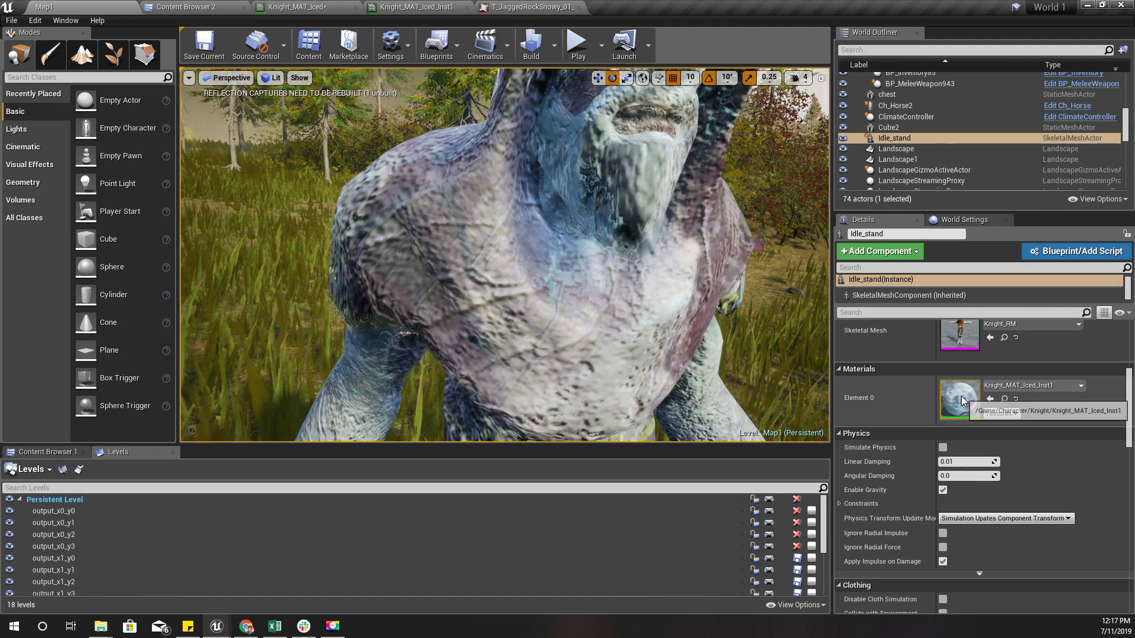
Step: Open Knight_MAT_Iced_Inst1, enable the SS_Power override, set it to about 0.86, and inspect the knight in the preview
double_click(962, 397)
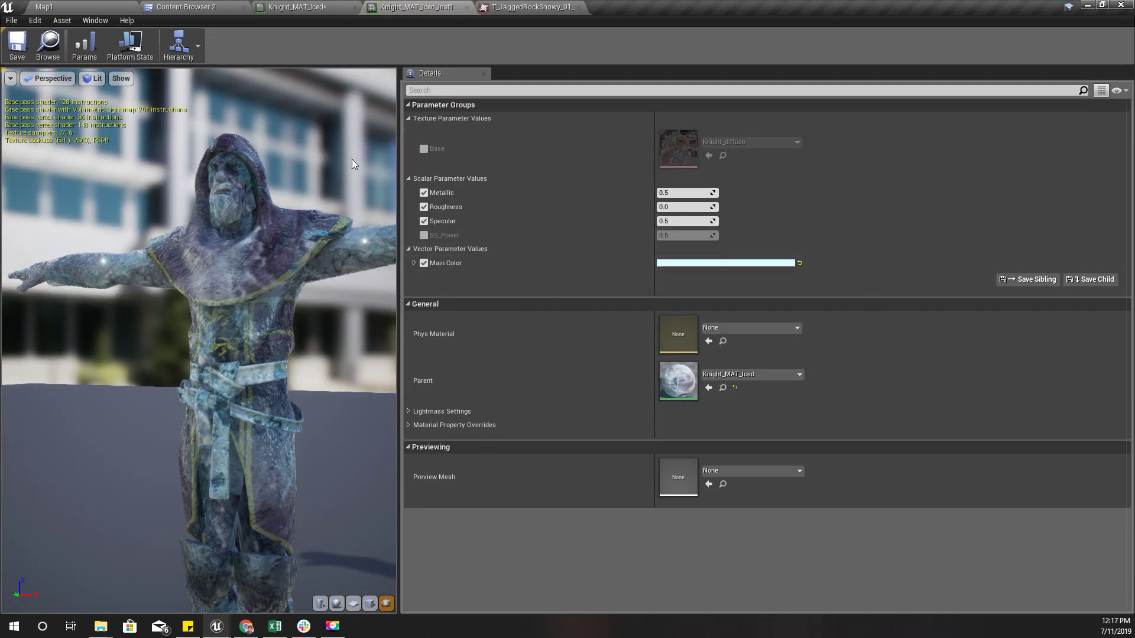
click(422, 235)
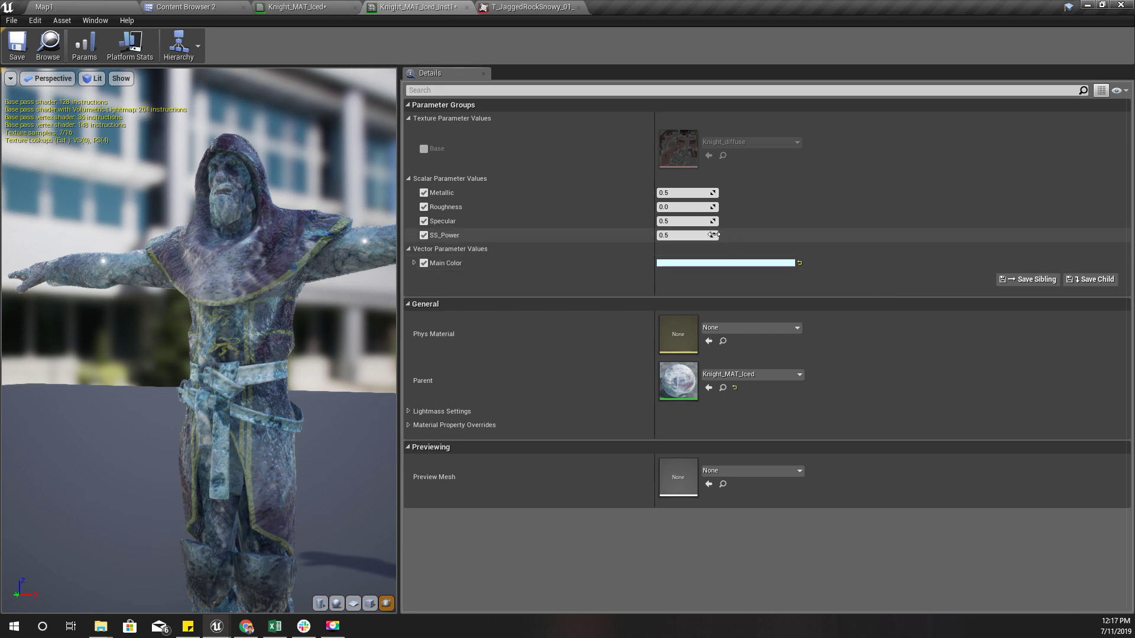
mouse_move(690, 235)
mouse_down()
mouse_move(718, 236)
mouse_move(686, 236)
mouse_up()
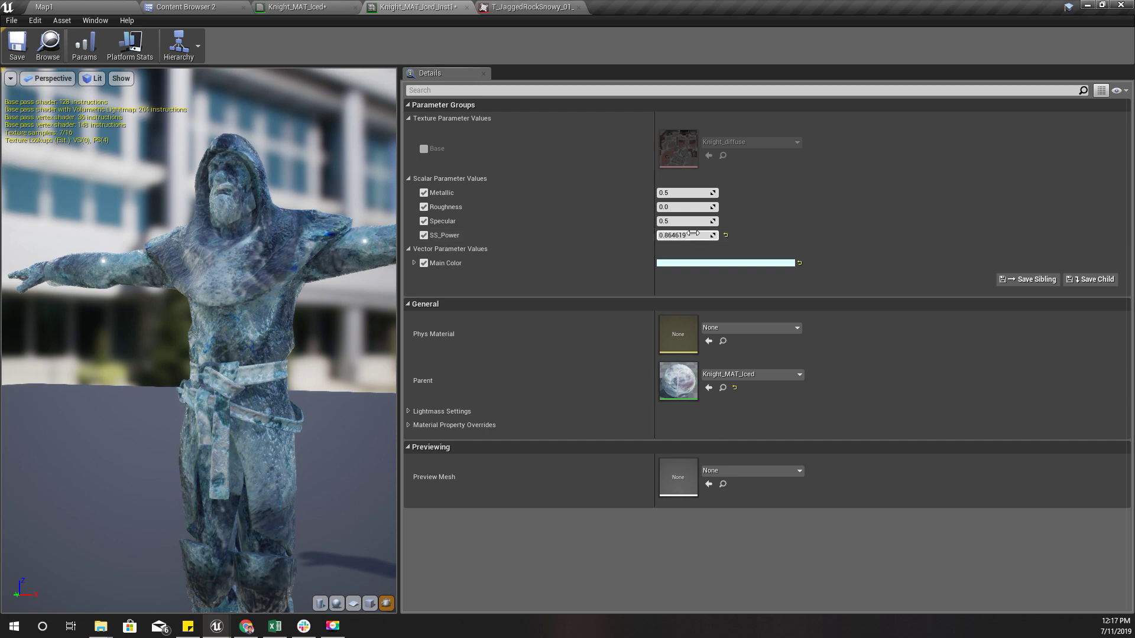
drag(201, 362, 176, 360)
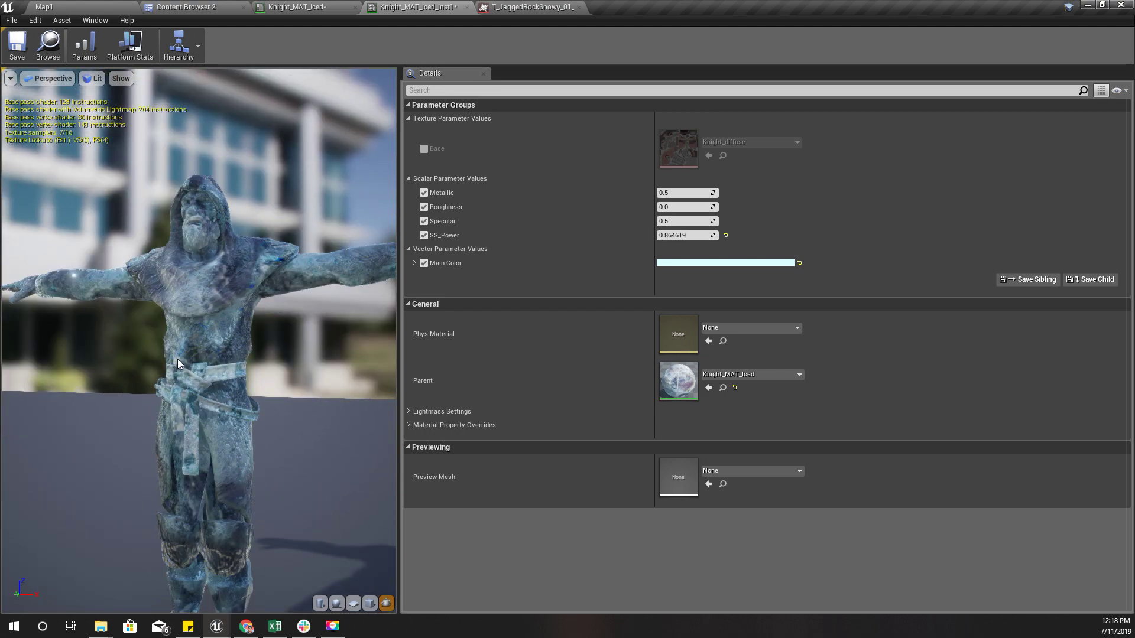
scroll(179, 359, up, 1)
scroll(182, 360, down, 1)
scroll(182, 360, down, 1)
scroll(182, 359, up, 1)
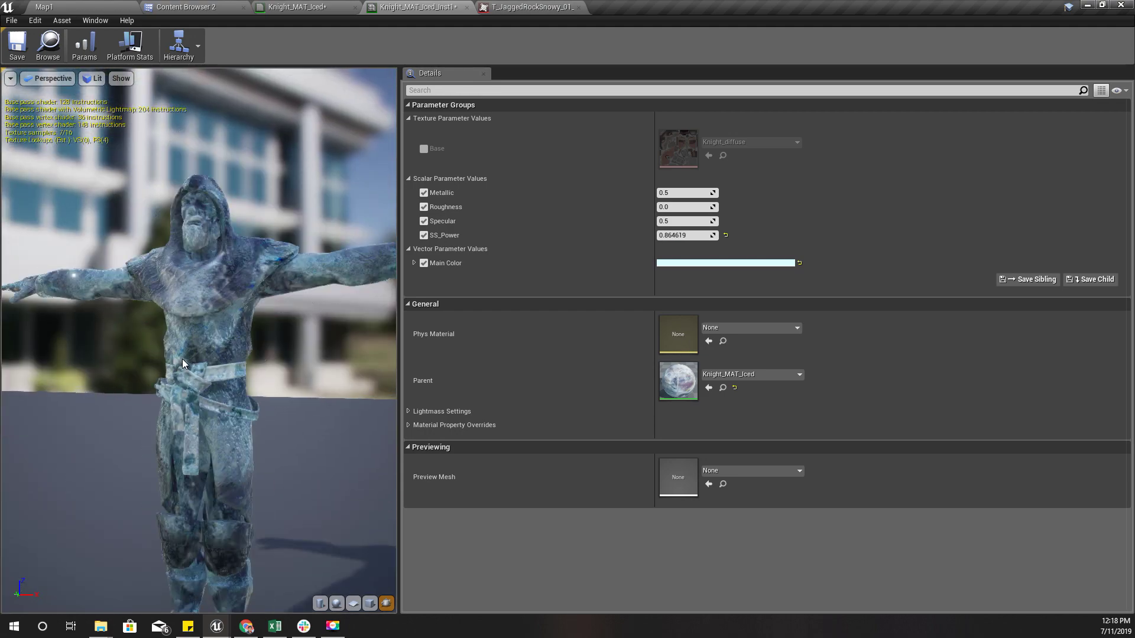
scroll(182, 360, up, 2)
right_drag(184, 357, 184, 352)
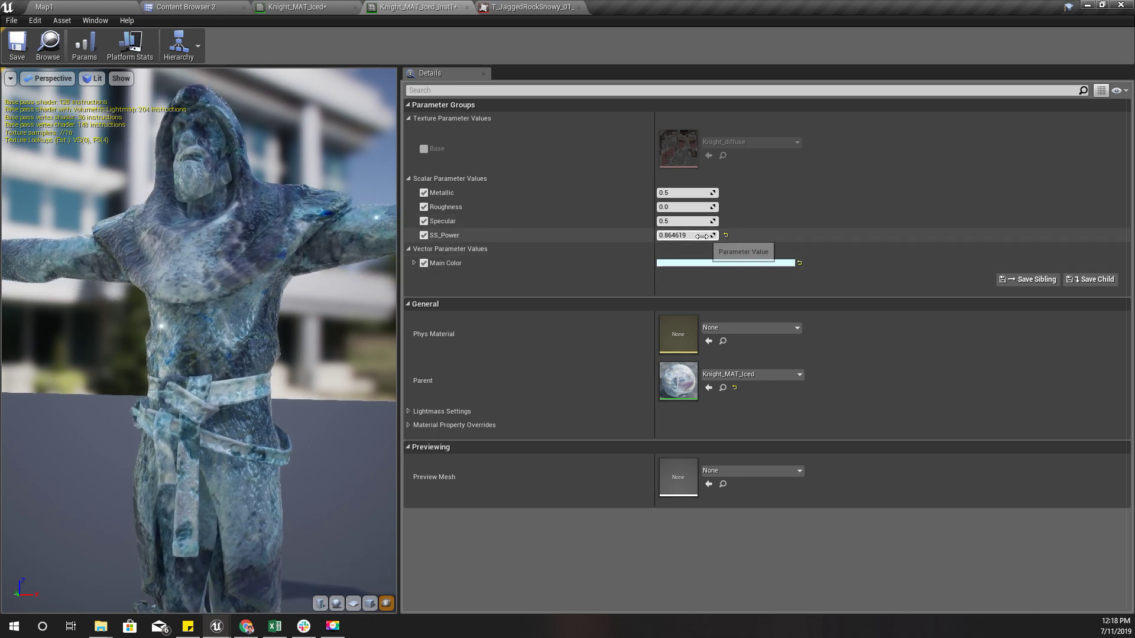
Step: Try SS_Power at 0.217, raise it to about 0.96, and check the stronger ice in the preview
drag(705, 236, 674, 235)
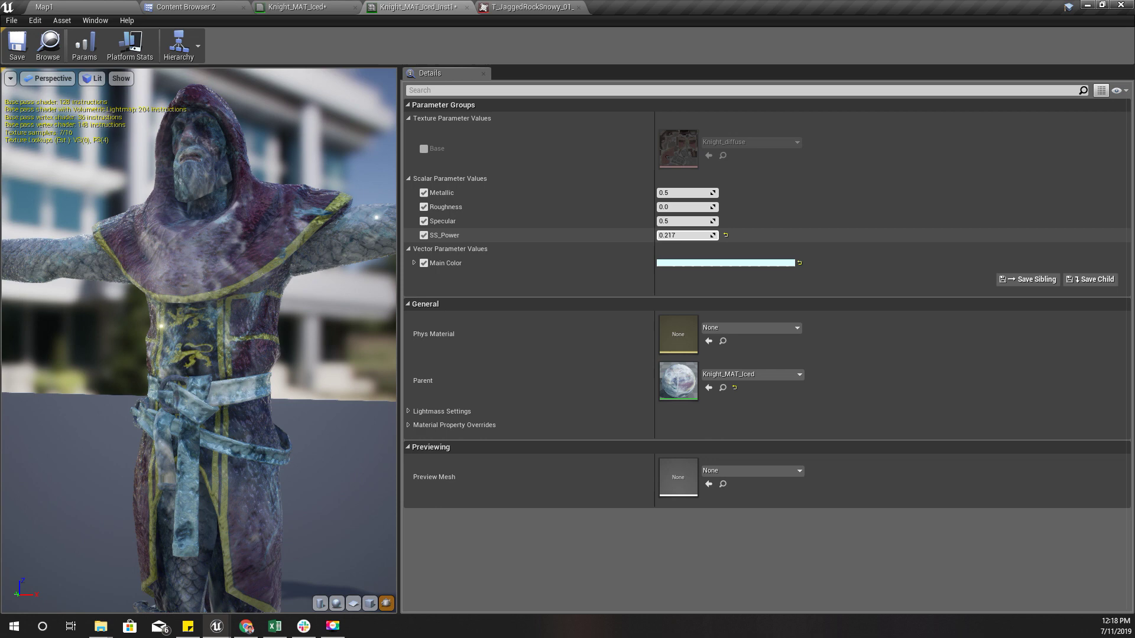
drag(680, 236, 710, 235)
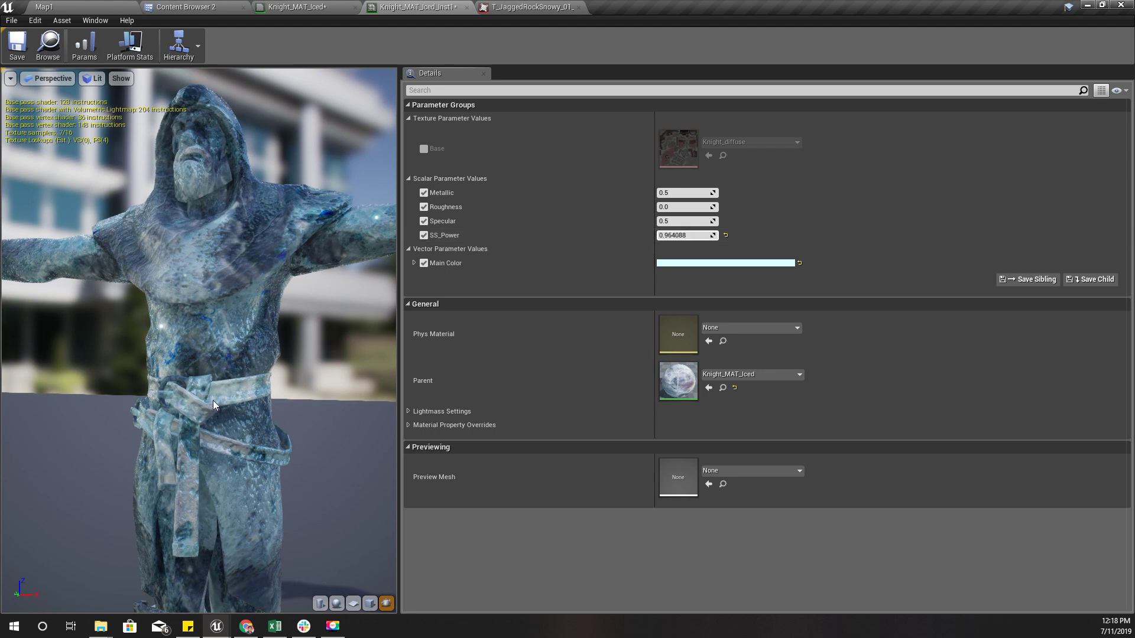
scroll(214, 405, up, 5)
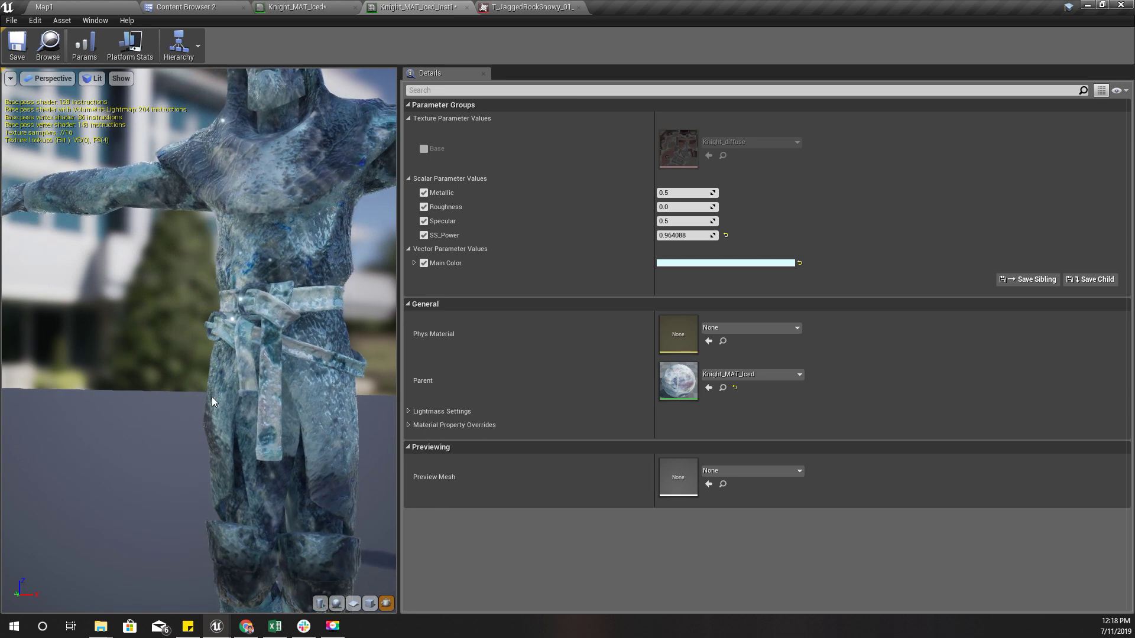
scroll(214, 401, down, 5)
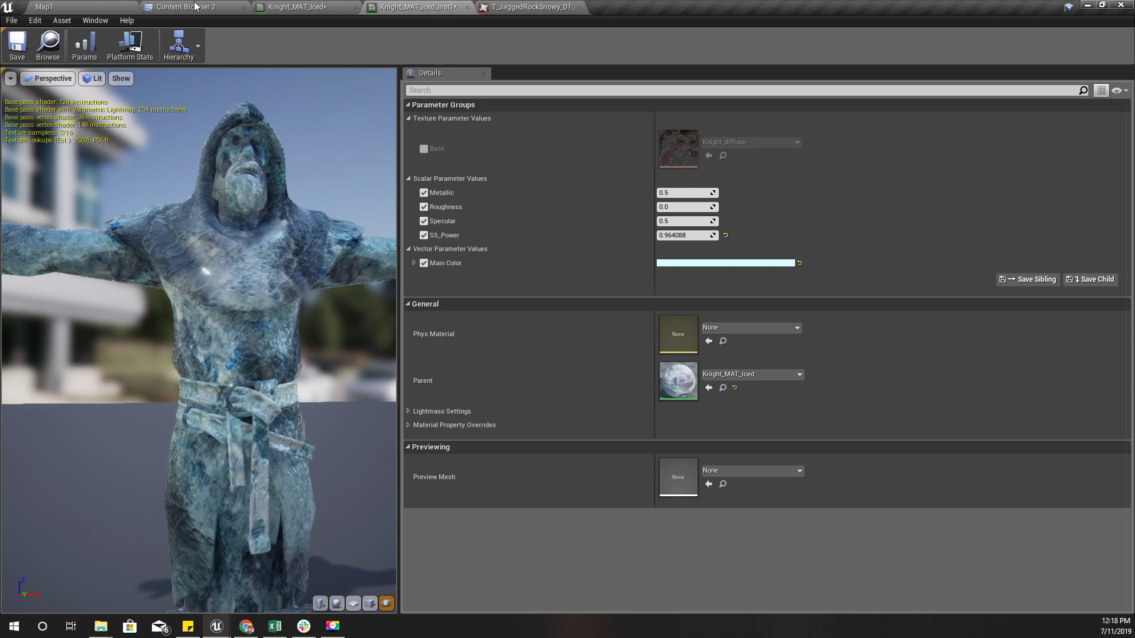
Step: In the Knight_MAT_Iced graph, insert a Multiply node between the lower ice Texture Sample's color output and the Subsurface Color input
click(299, 7)
scroll(689, 243, up, 4)
right_drag(689, 244, 653, 345)
right_drag(573, 413, 491, 415)
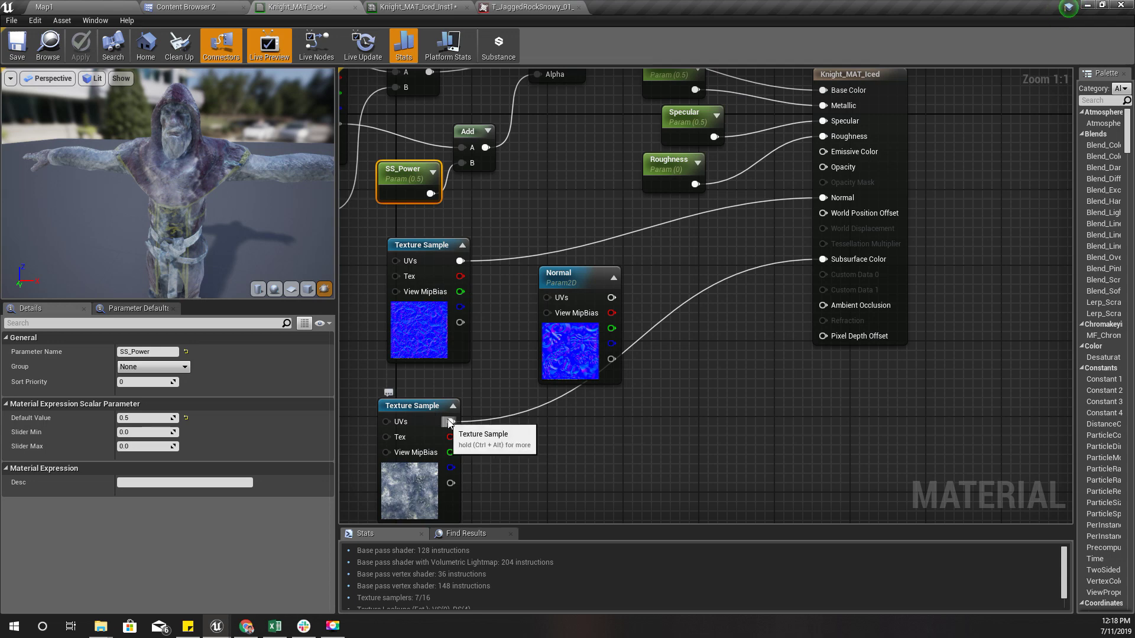
drag(450, 422, 591, 445)
text(*)
key(Return)
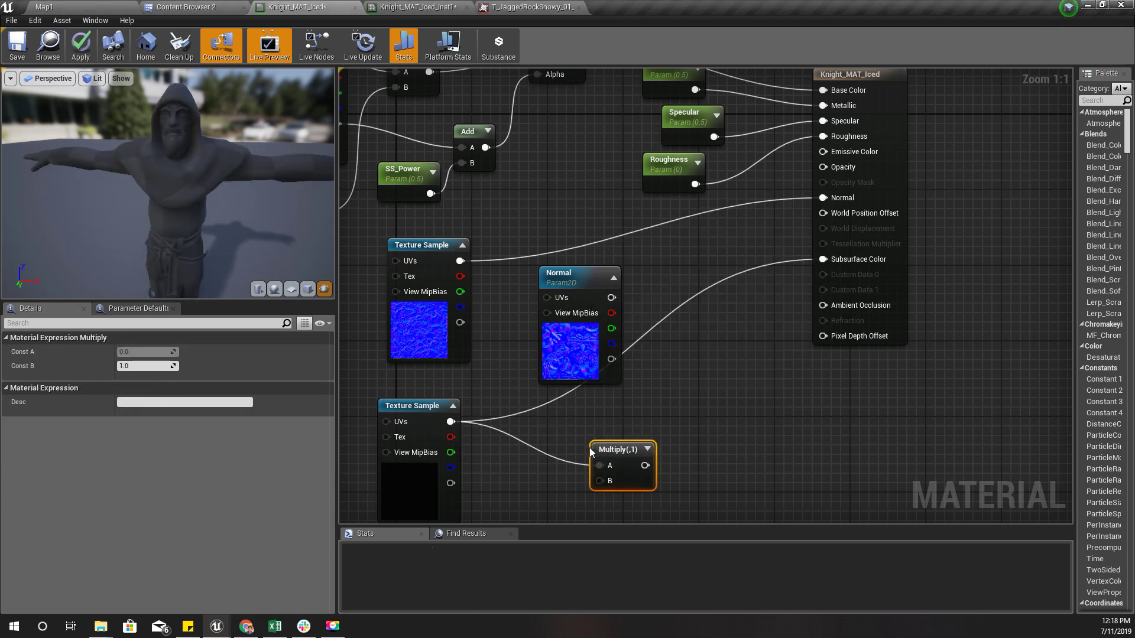
drag(645, 465, 827, 259)
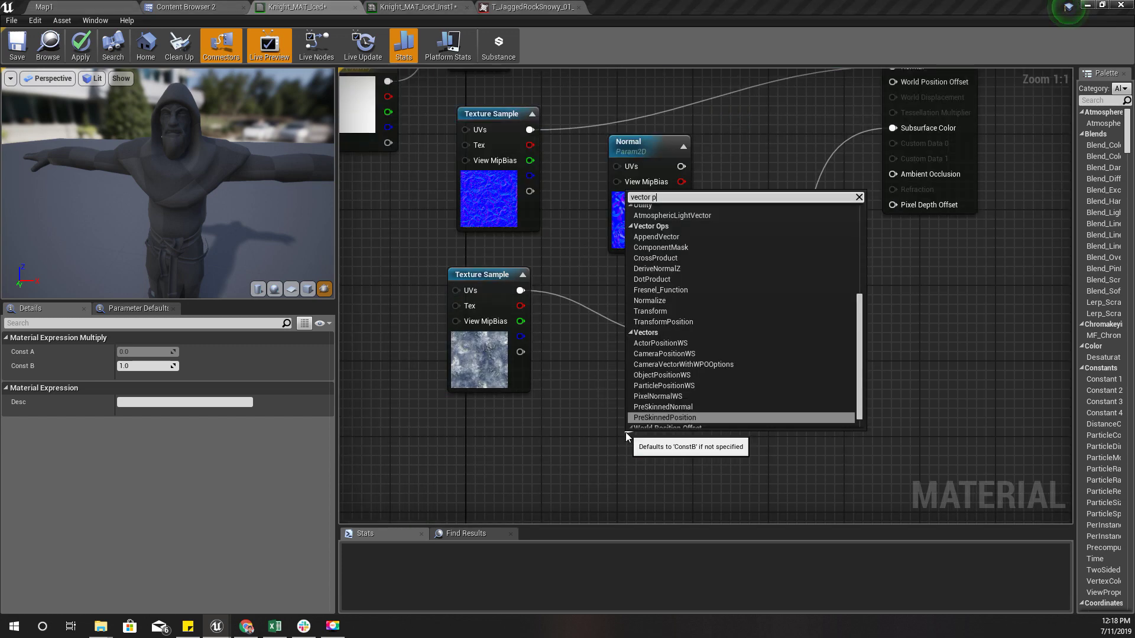
Step: Add a vector parameter named Subsurface Color to the new Multiply's B input and place it below the ice Texture Sample
text(parame)
key(Return)
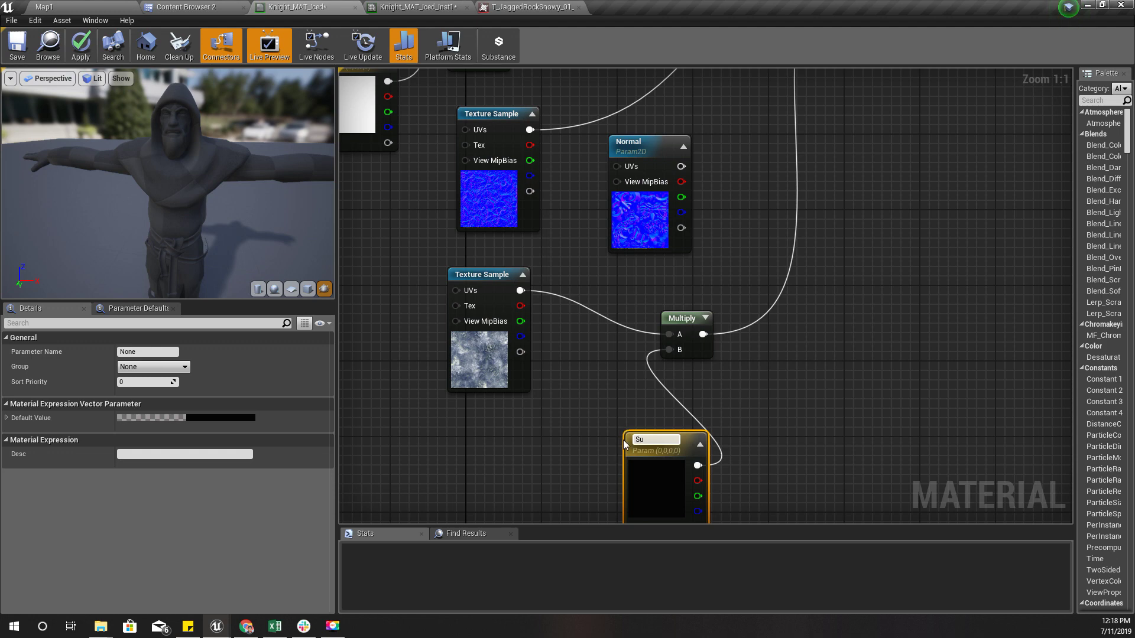
text(Subsurface Color)
key(Return)
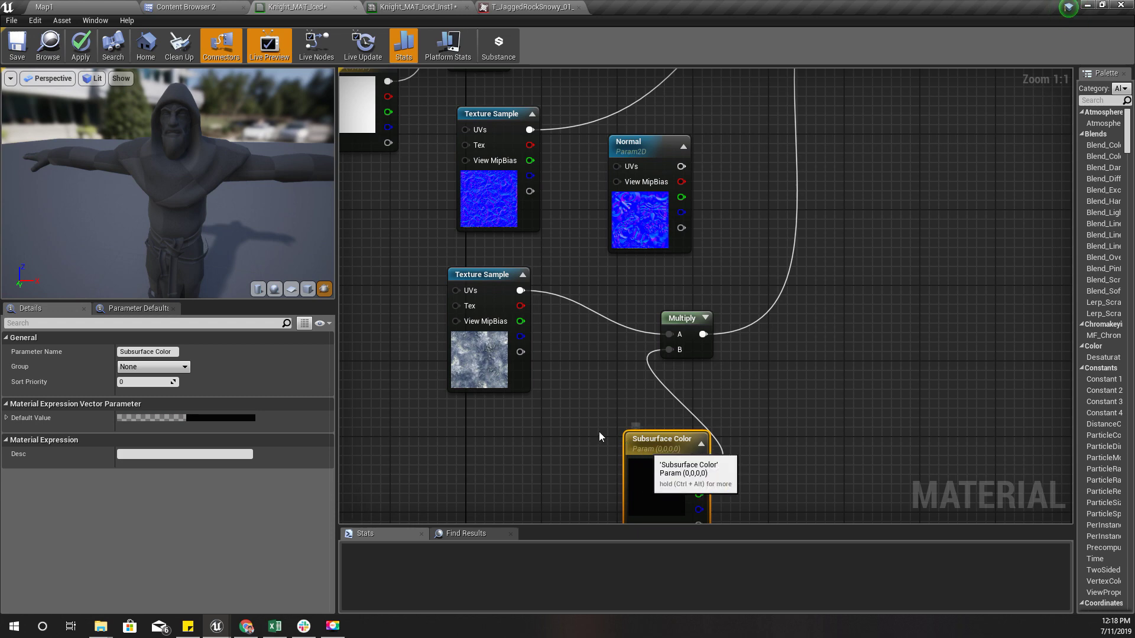
drag(636, 478, 524, 445)
Step: Set the Subsurface Color parameter's default to white (1,1,1,1) and apply the material
double_click(526, 446)
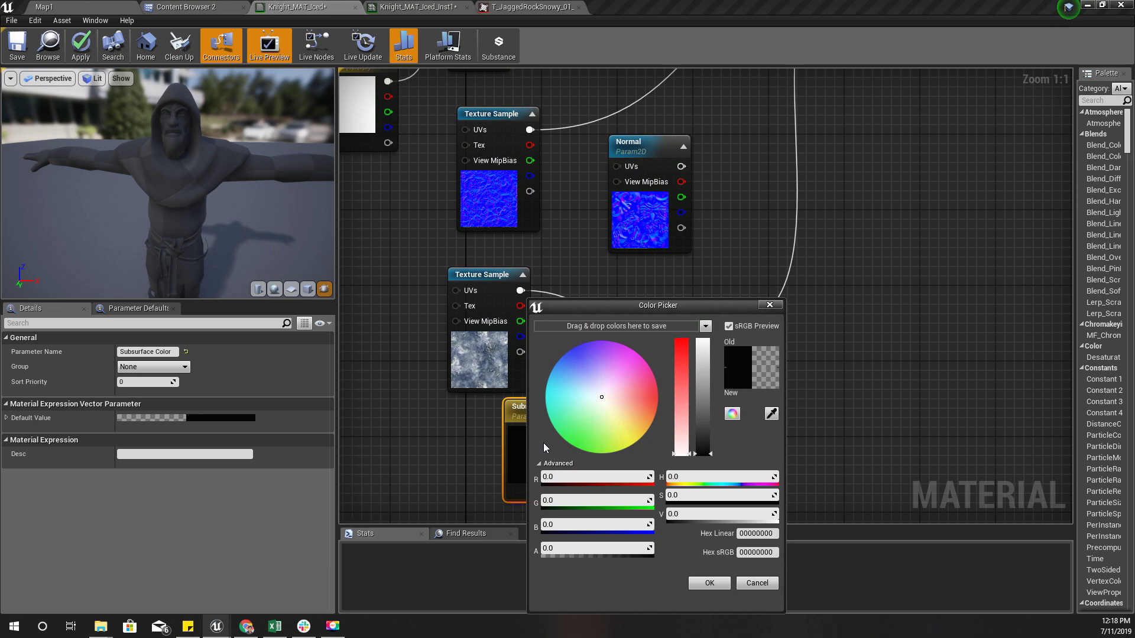
click(83, 49)
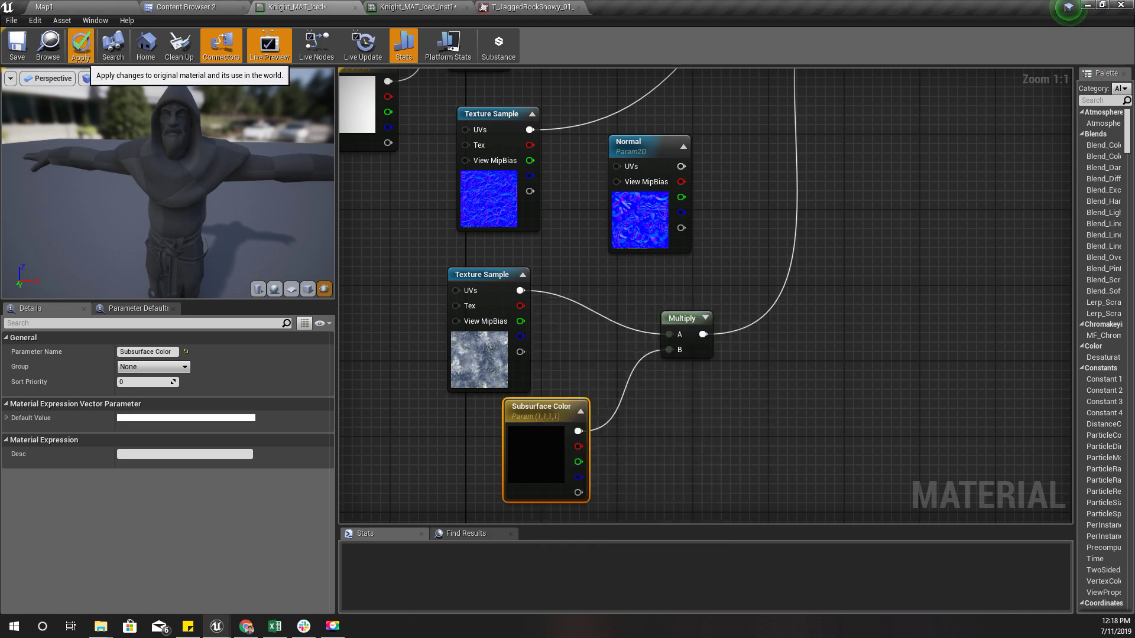
click(81, 46)
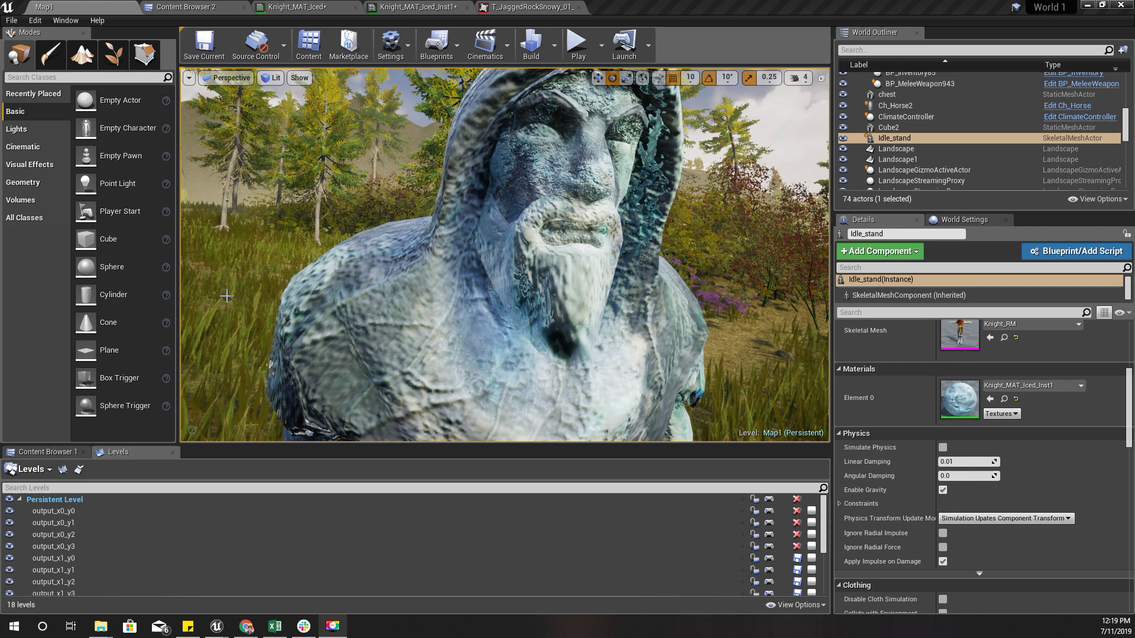
Step: In the Knight_MAT_Iced_Inst1 material instance, set Subsurface Color to light green (hex sRGB BAFFD2FF) and lower SS_Power to about 0.81
click(416, 7)
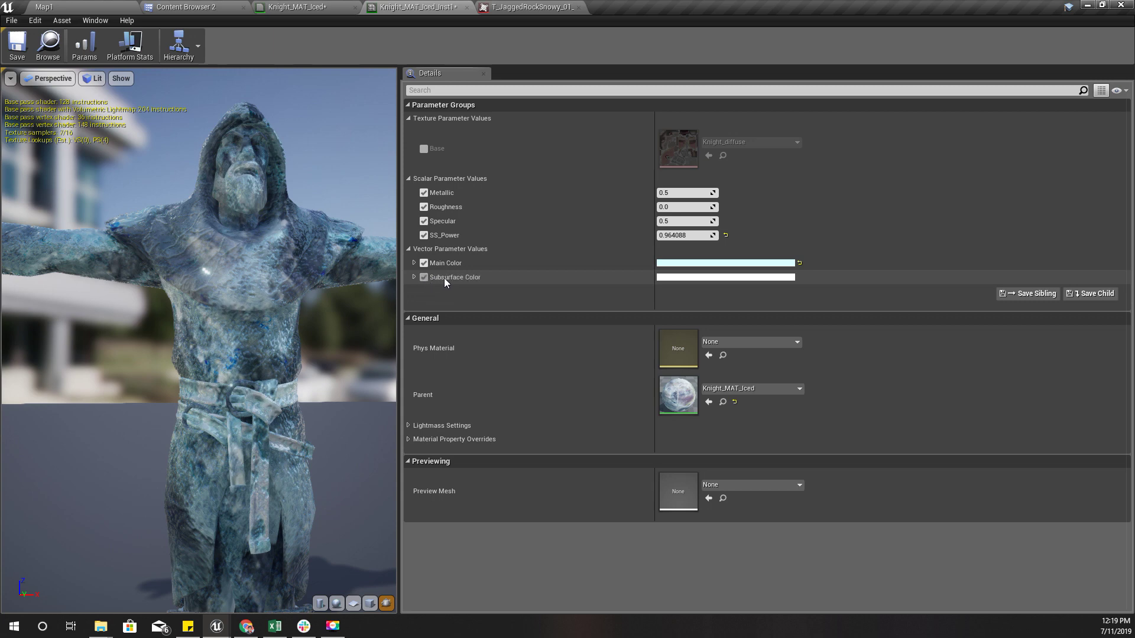
click(673, 279)
mouse_move(741, 363)
mouse_down()
mouse_move(733, 387)
mouse_move(782, 381)
mouse_move(719, 388)
mouse_move(716, 365)
mouse_move(767, 412)
mouse_move(714, 407)
mouse_move(728, 396)
mouse_up()
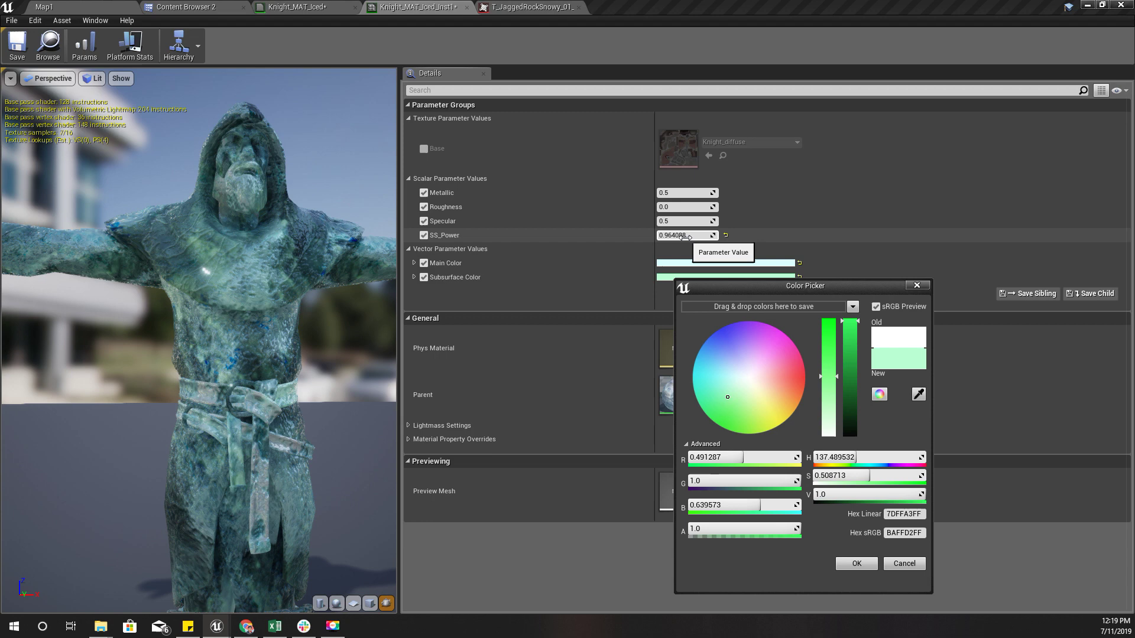
drag(686, 235, 333, 273)
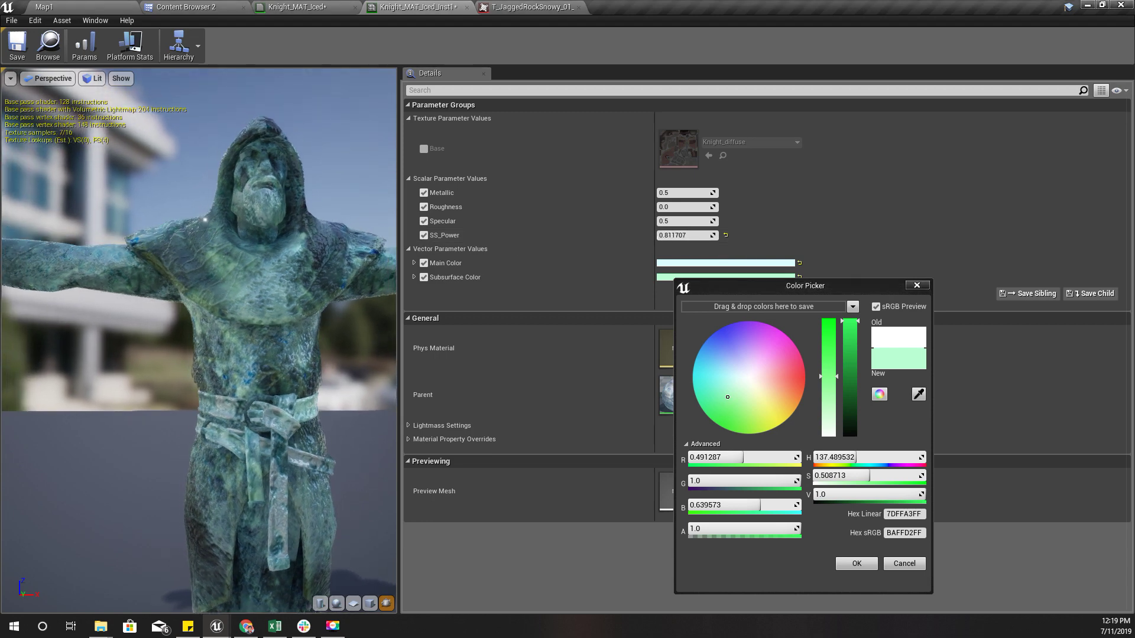
middle_drag(313, 258, 476, 269)
scroll(313, 259, down, 8)
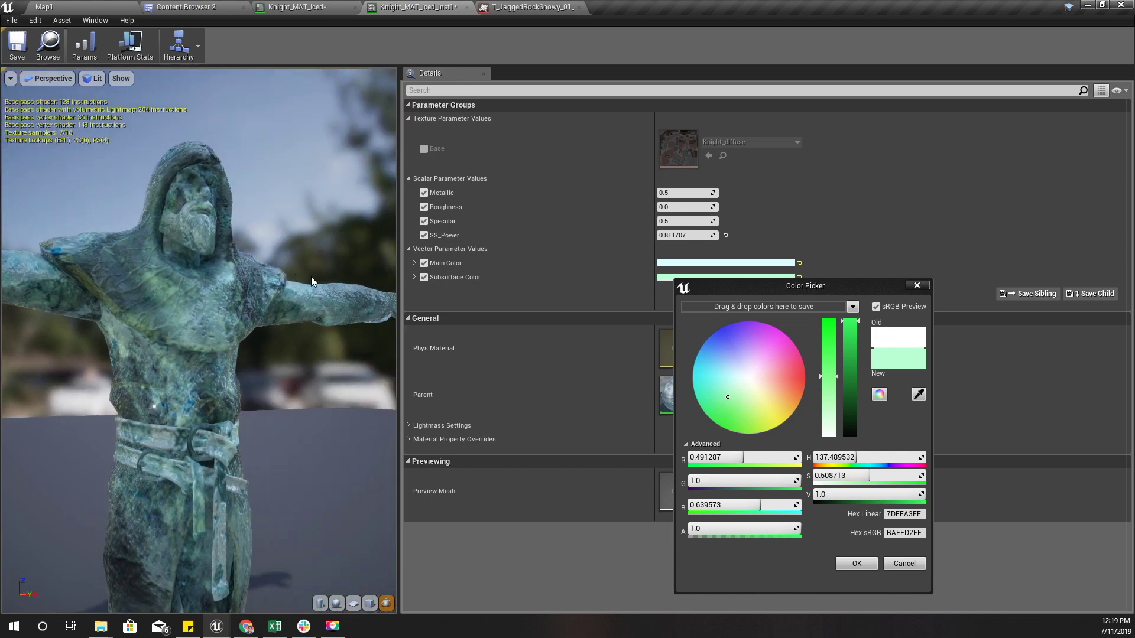
click(854, 563)
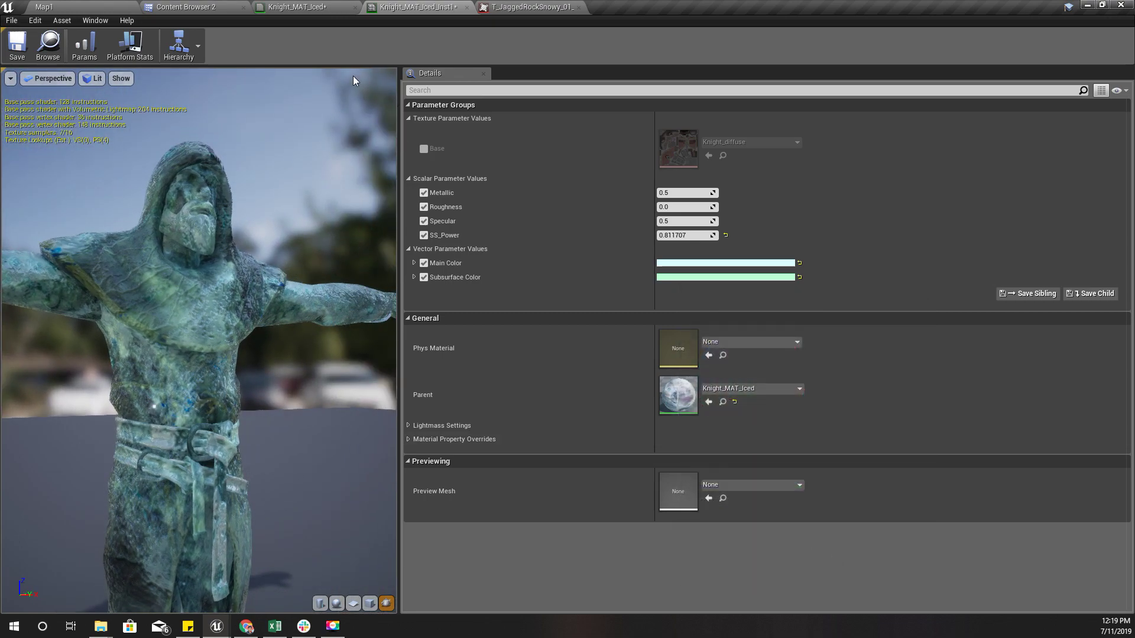
Step: Examine the green-tinted ice on the knight in the Map1 level, from full figure to close-ups of the torso and arms
click(113, 9)
key(s)
right_drag(505, 254, 582, 281)
key(w)
key(a)
key(e)
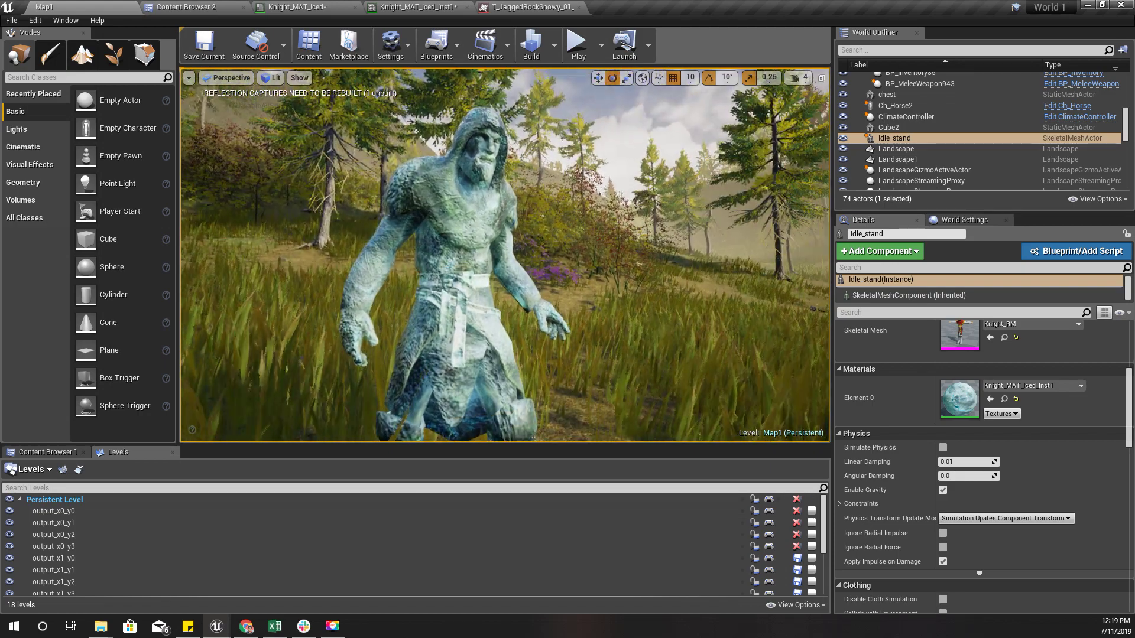
key(w)
right_drag(437, 314, 432, 337)
key(d)
key(e)
key(q)
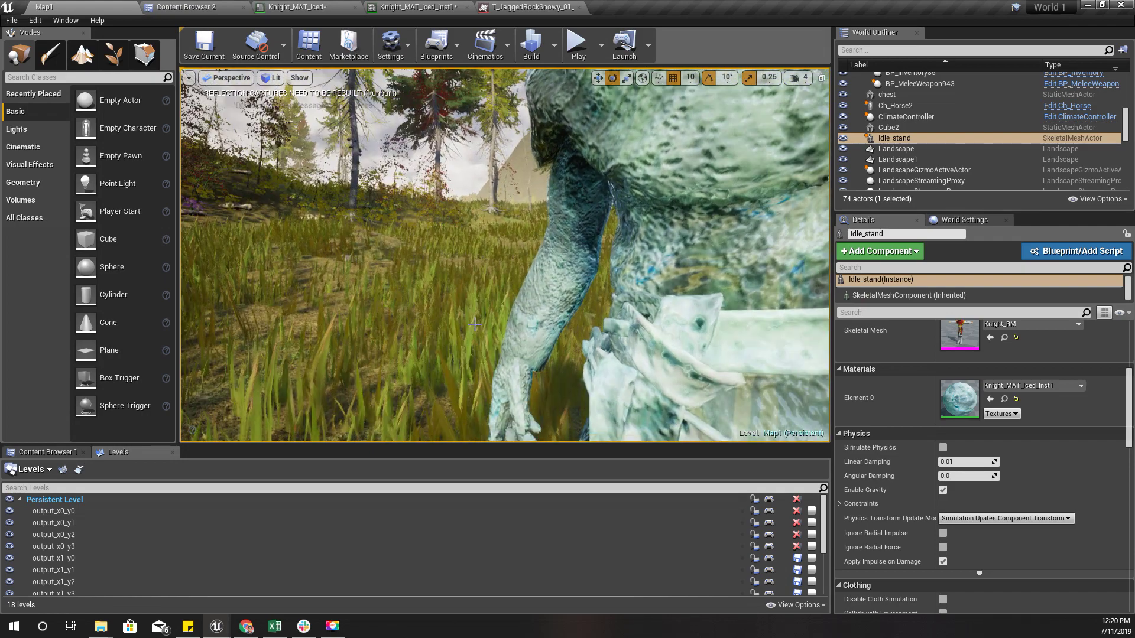
middle_drag(475, 323, 506, 376)
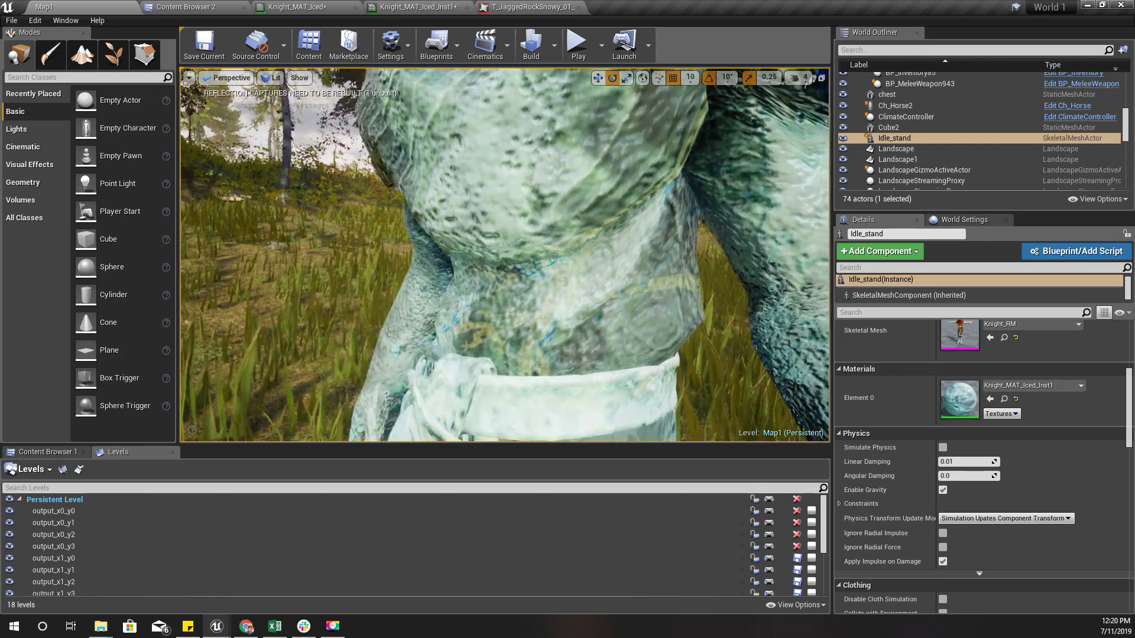
right_drag(506, 258, 496, 323)
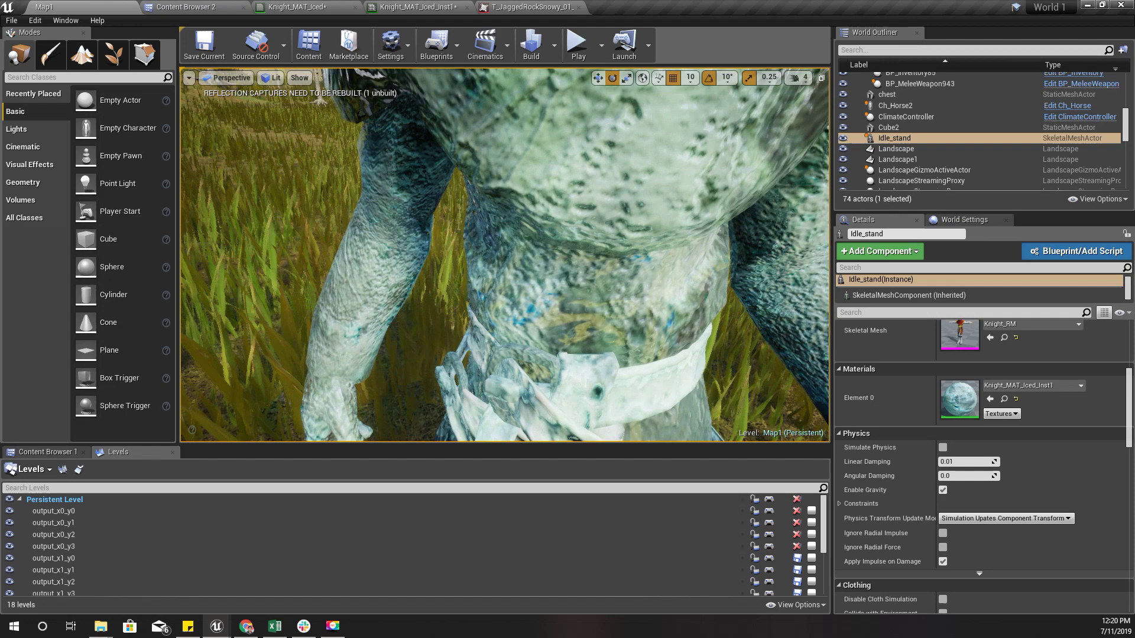
Step: Lower the material instance's SS_Power to about 0.507 and check the knight in the Map1 level
click(417, 6)
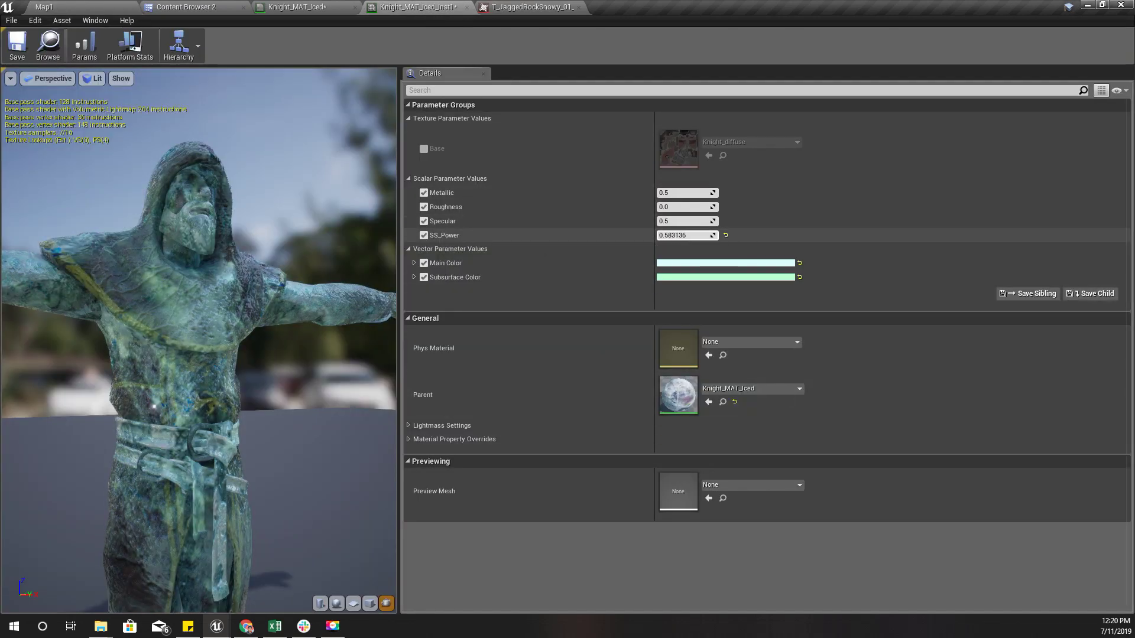
drag(686, 235, 674, 235)
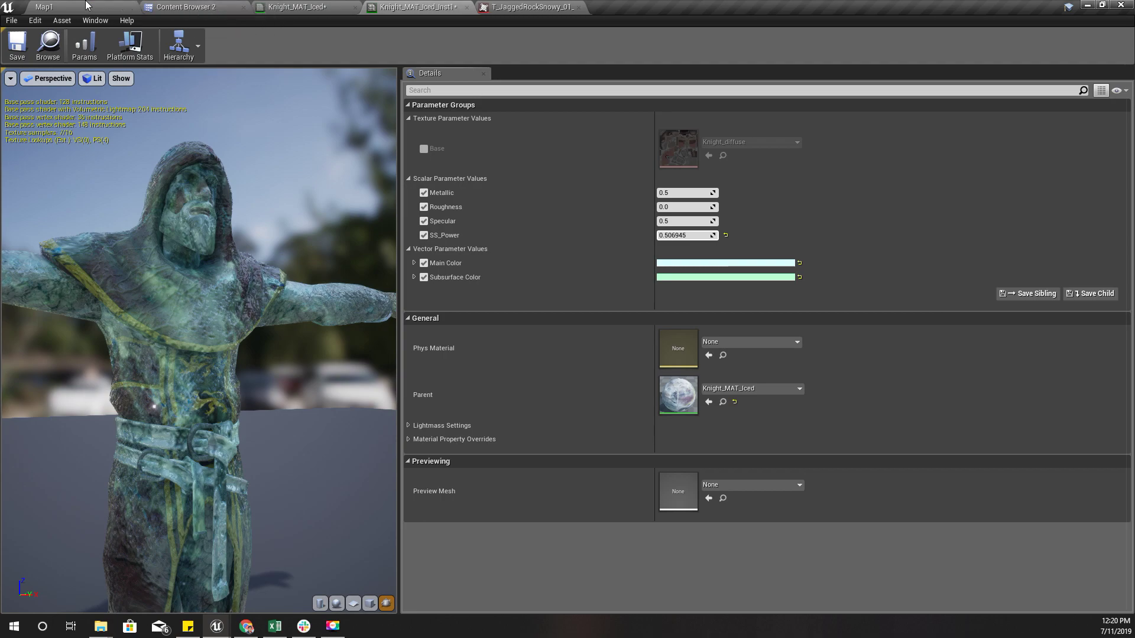
click(44, 7)
mouse_move(505, 255)
right_down()
mouse_move(508, 228)
mouse_move(479, 249)
mouse_move(499, 254)
right_up()
right_drag(601, 361, 582, 339)
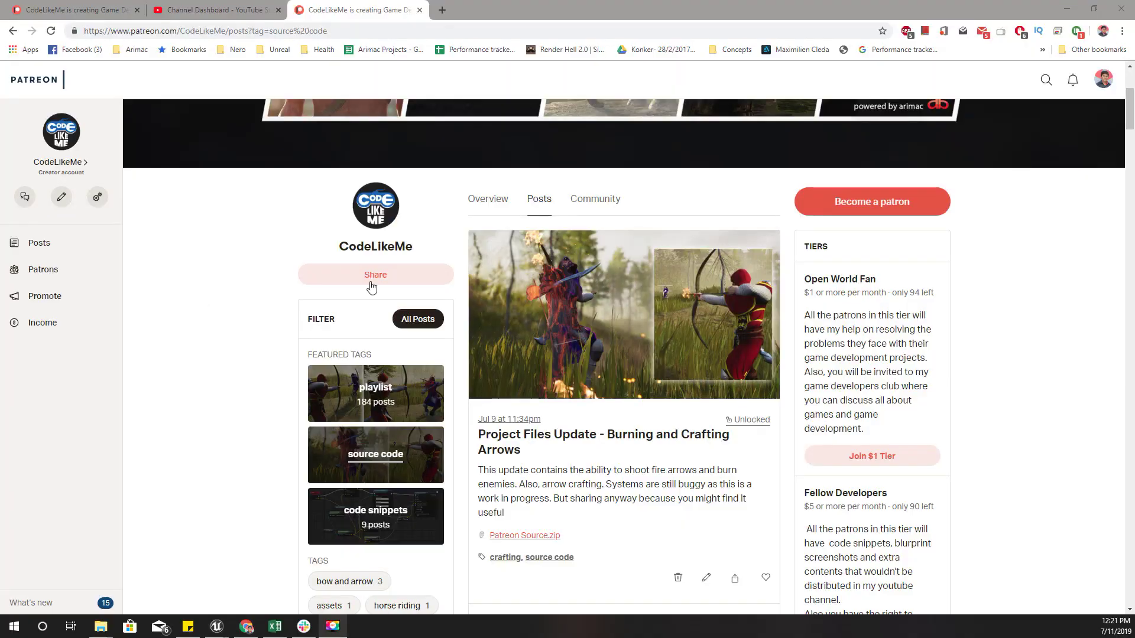
Step: Switch to the CodeLikeMe Patreon page in Chrome and review its source code posts and membership tiers
scroll(371, 287, down, 2)
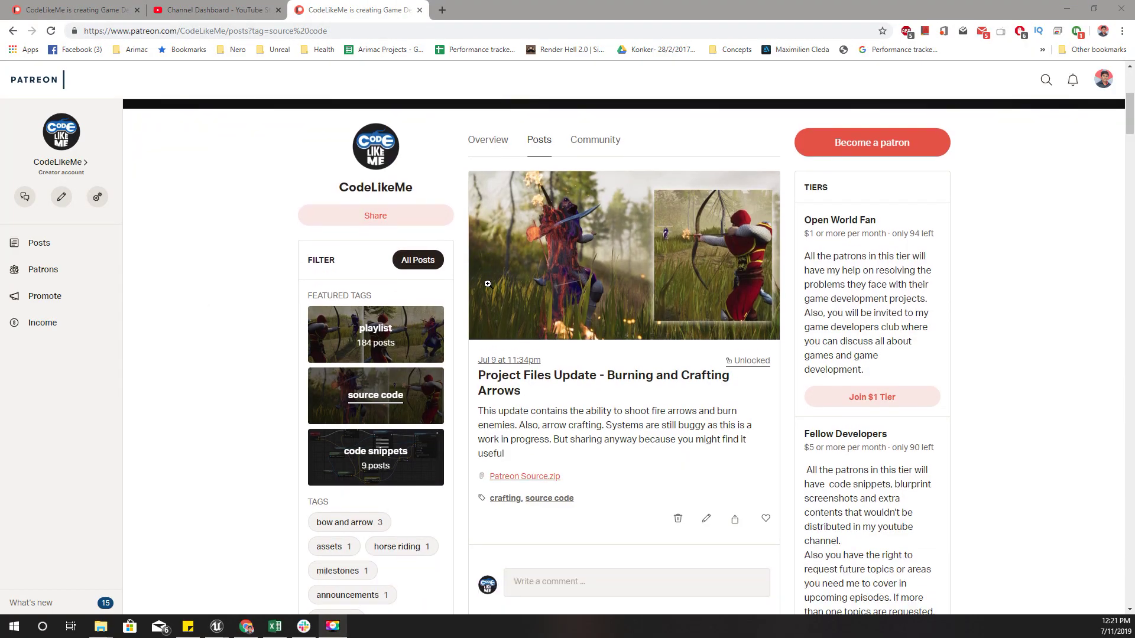
scroll(508, 298, up, 1)
scroll(509, 298, up, 2)
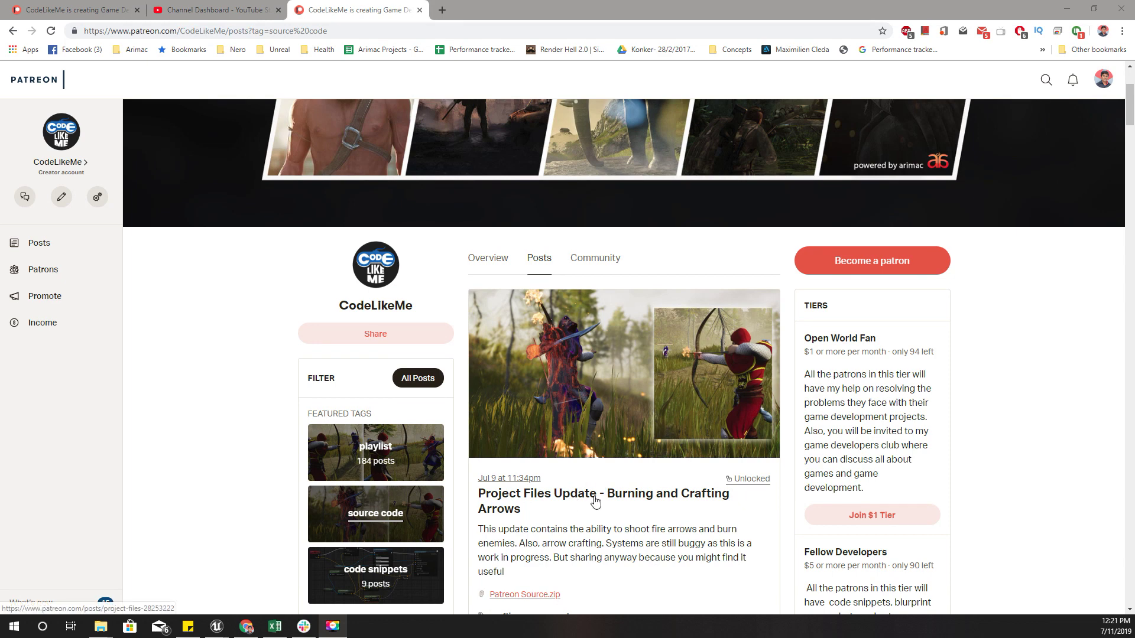
scroll(595, 501, down, 2)
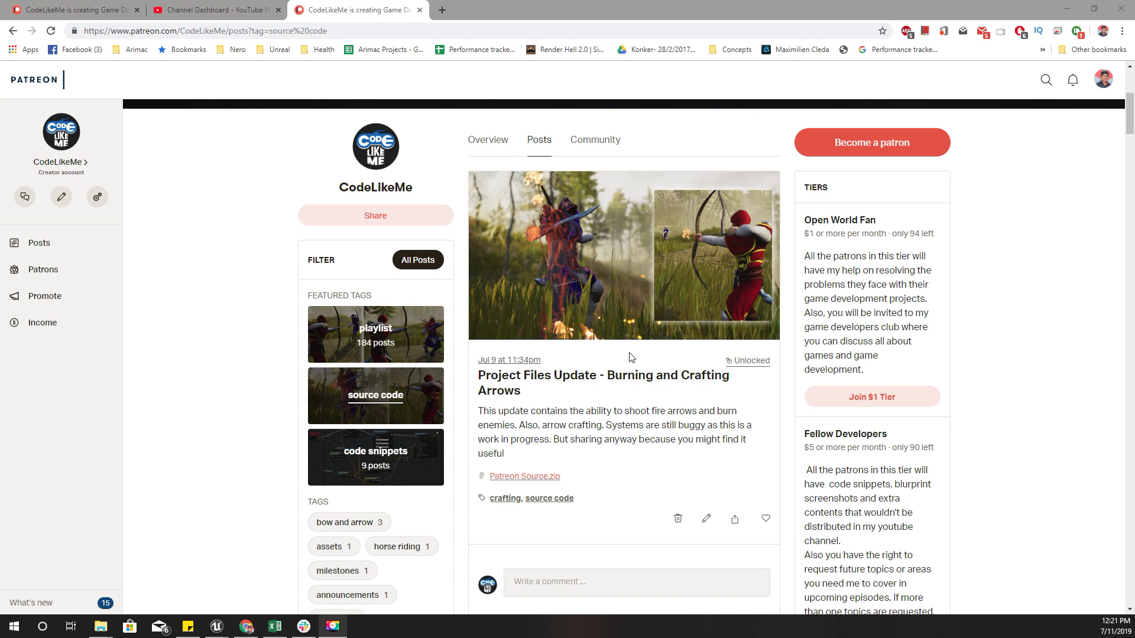
scroll(673, 437, up, 2)
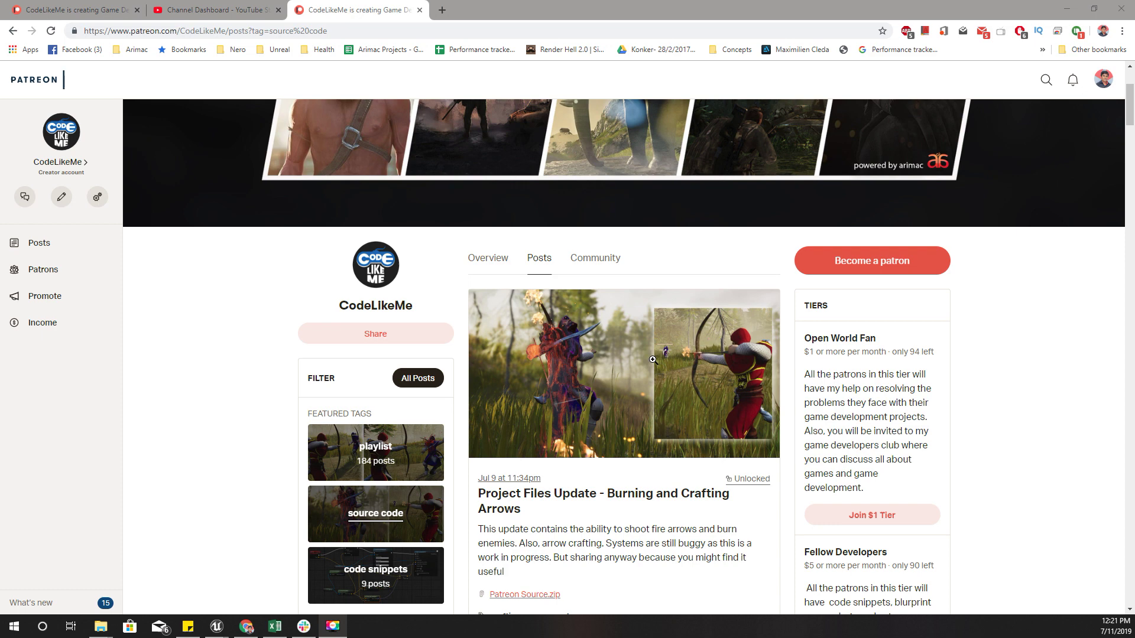
scroll(586, 358, down, 2)
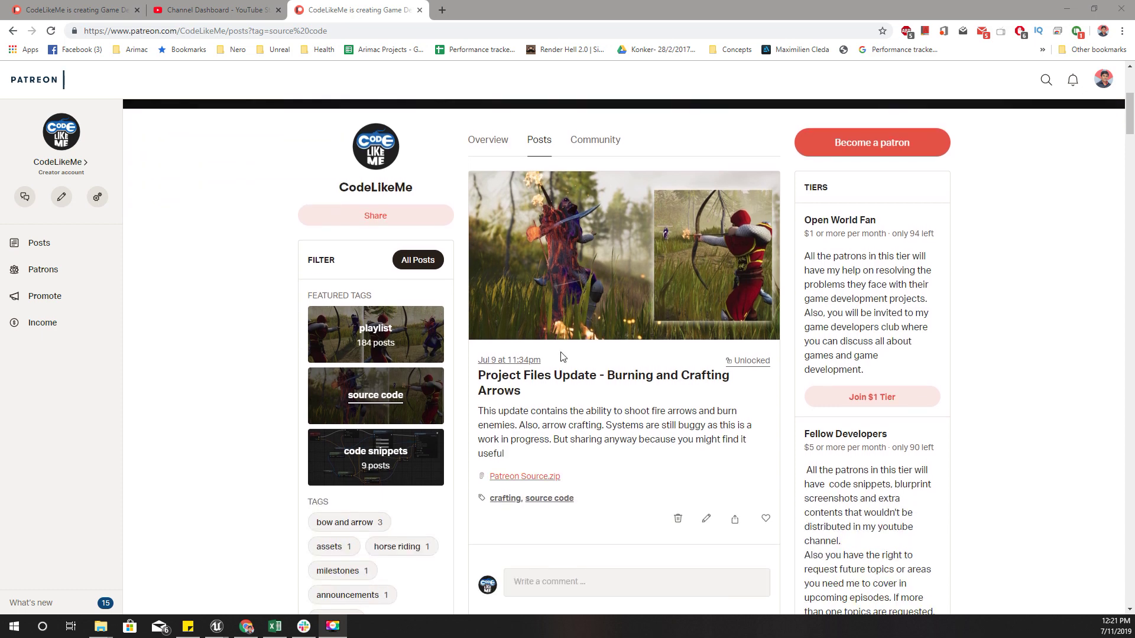
scroll(562, 357, down, 5)
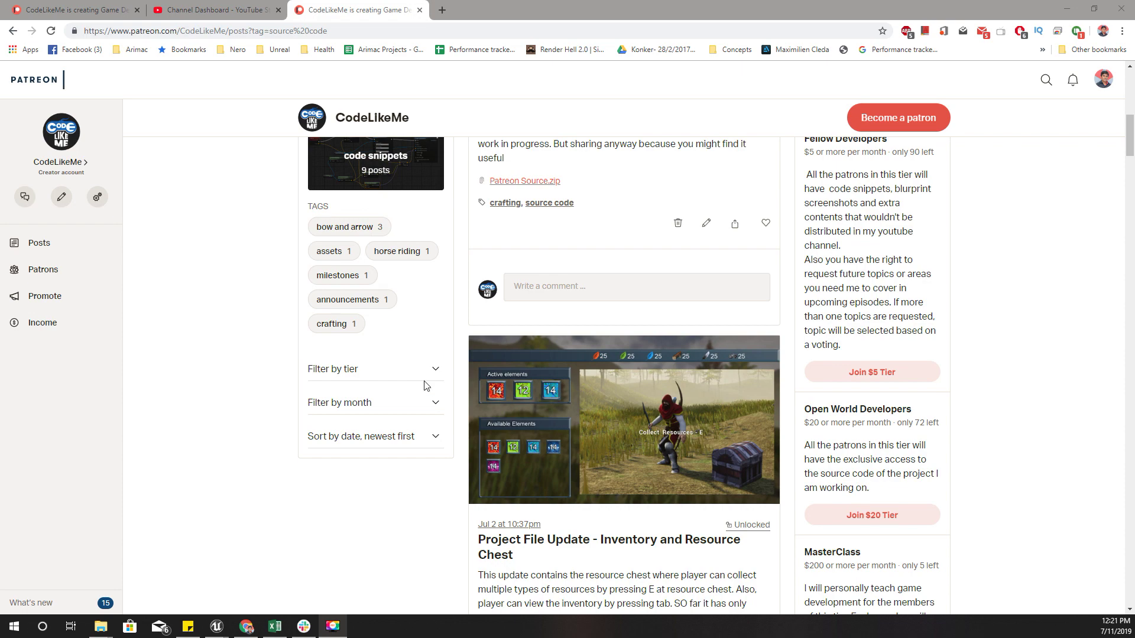
scroll(710, 398, up, 4)
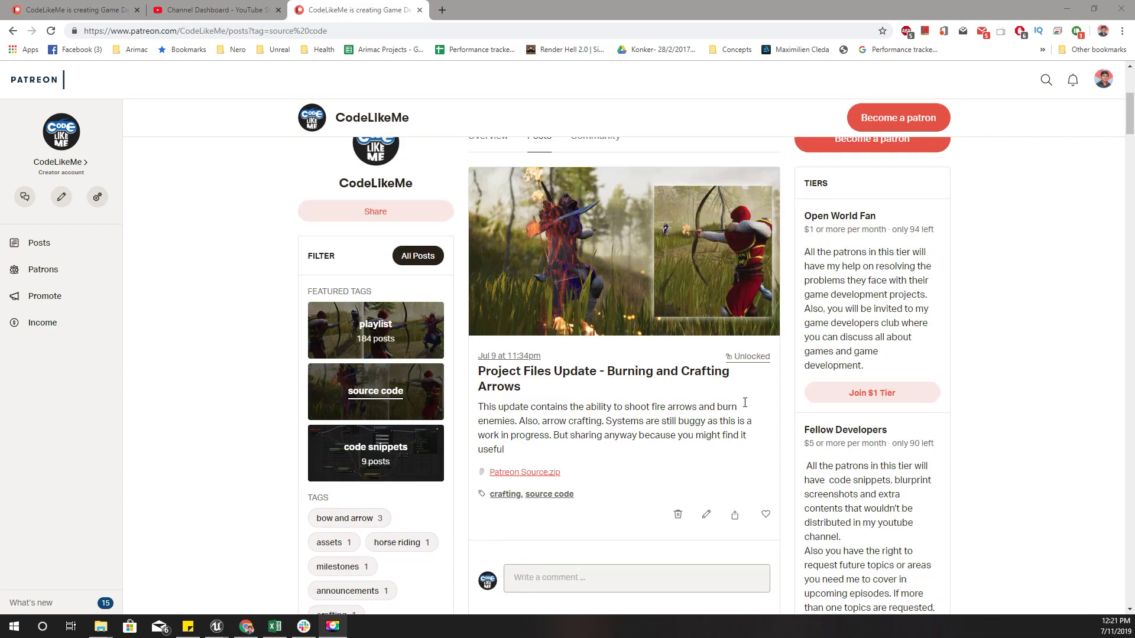
scroll(922, 319, down, 10)
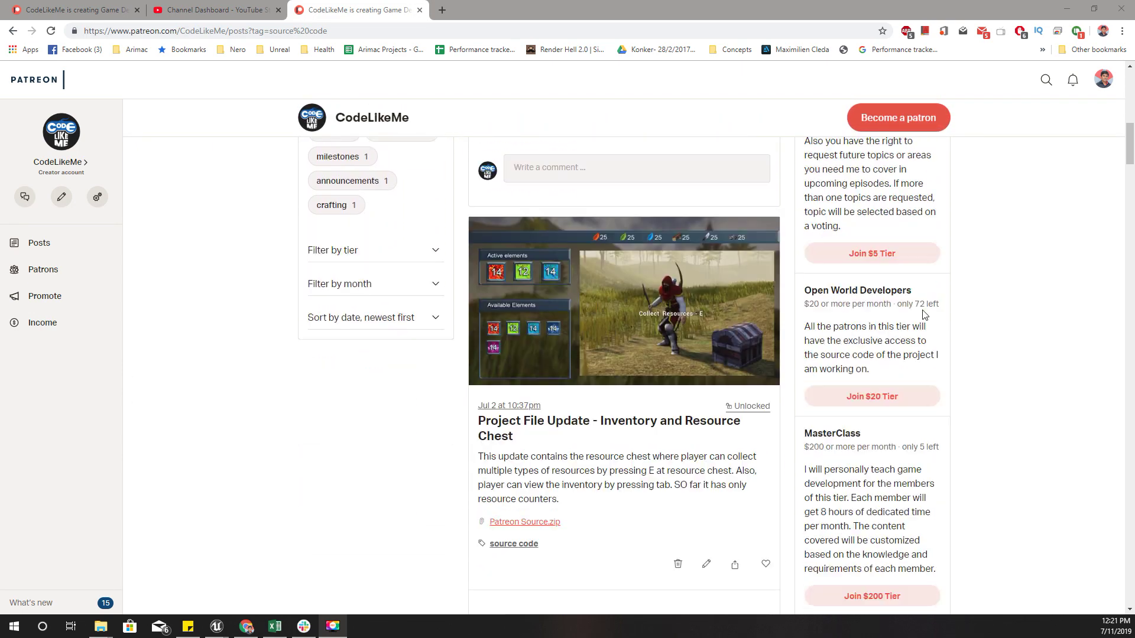